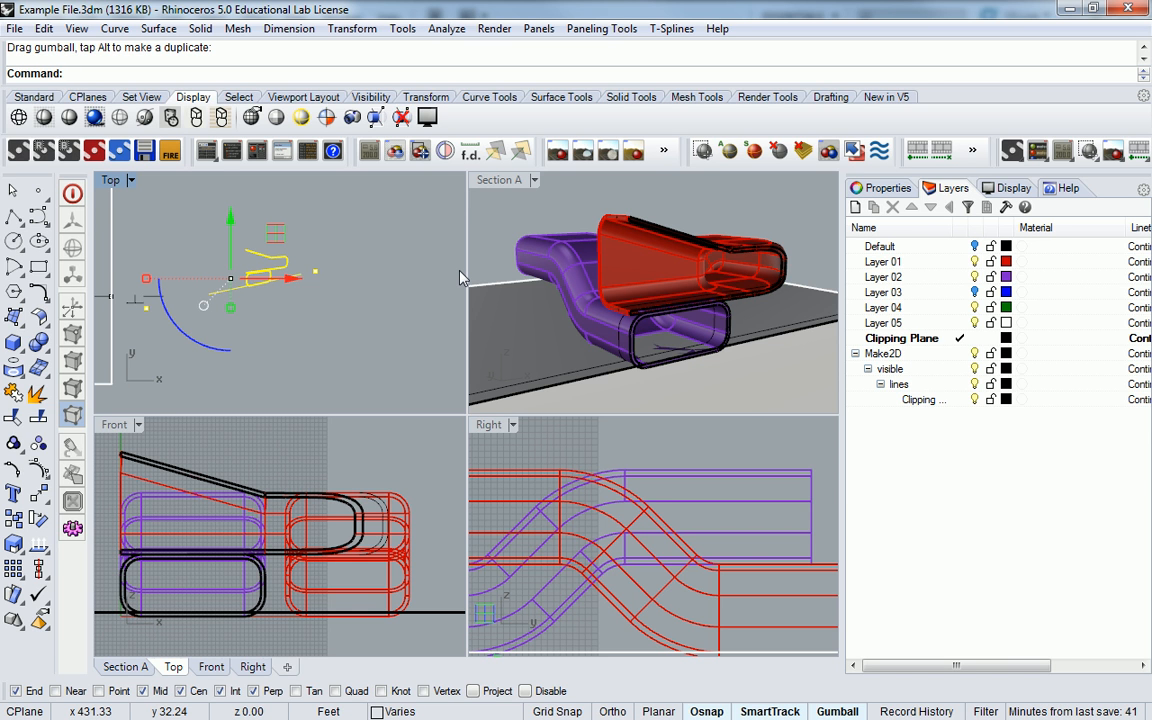
- Move the flattened section linework over the model in the Top view and try selecting its curves individually
{"action": "left_click_drag", "start_coordinate": [233, 238], "coordinate": [130, 266]}
{"action": "left_click_drag", "start_coordinate": [155, 334], "coordinate": [247, 320]}
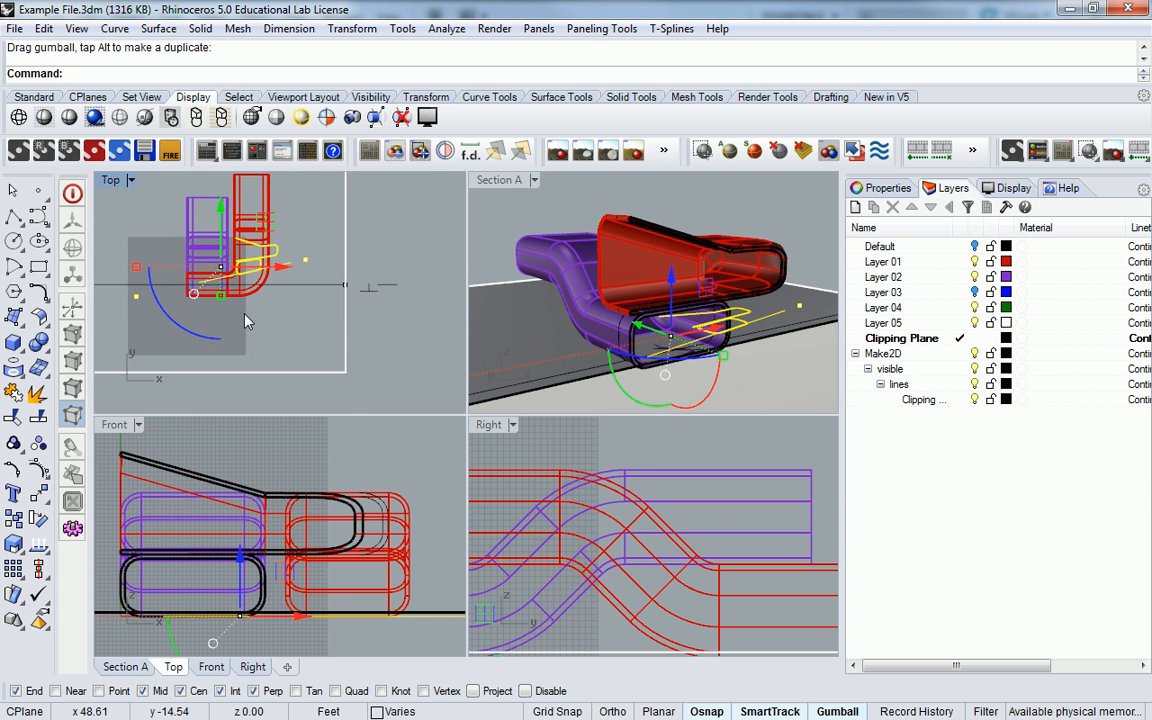
{"action": "key", "text": "Escape"}
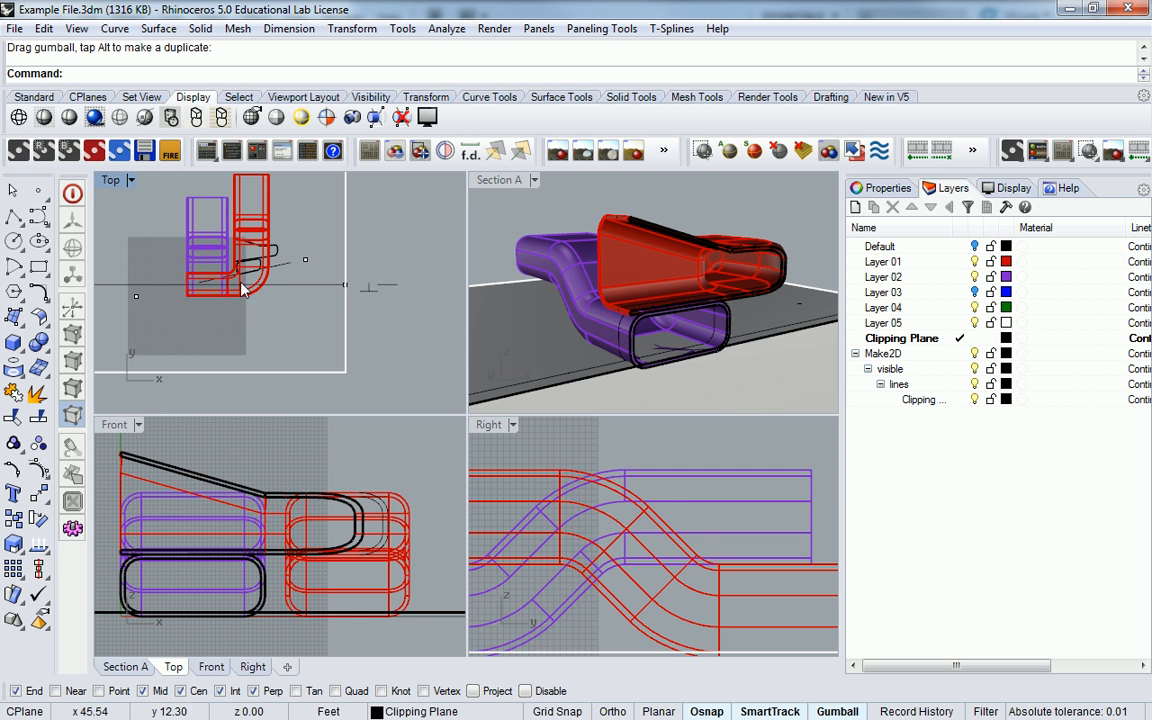
{"action": "scroll", "coordinate": [240, 300], "scroll_direction": "up", "scroll_amount": 3}
{"action": "left_click", "coordinate": [240, 300]}
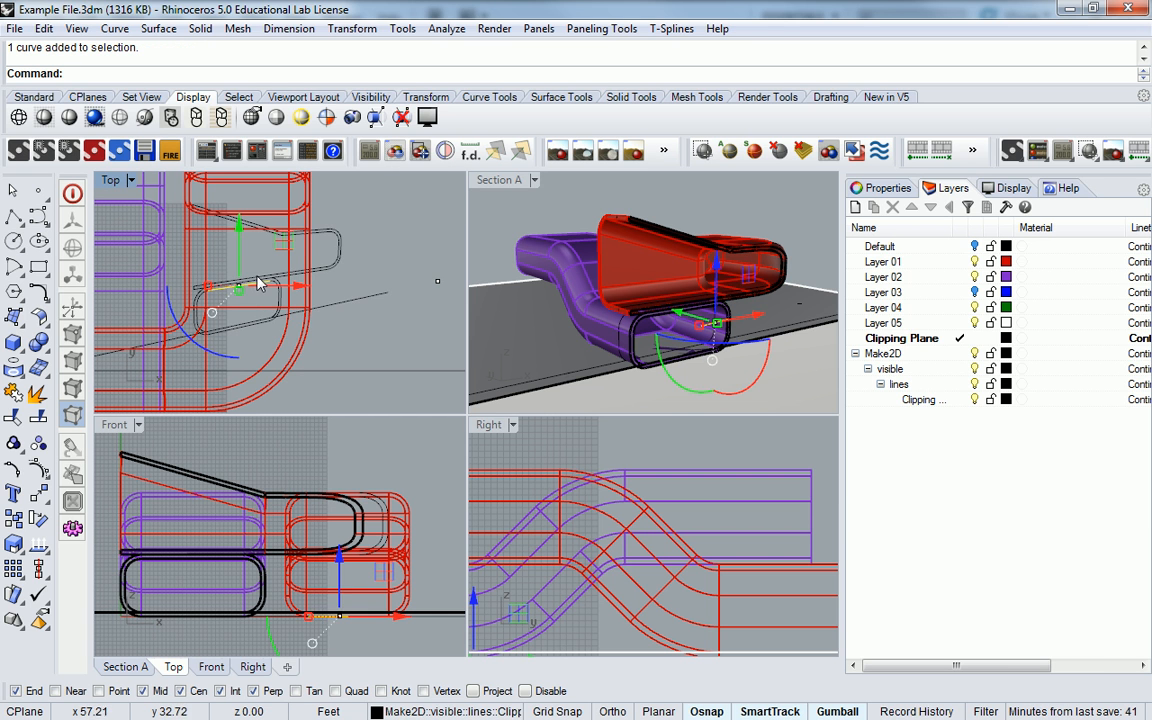
{"action": "left_click", "coordinate": [233, 252]}
{"action": "left_click_drag", "start_coordinate": [265, 207], "coordinate": [266, 218]}
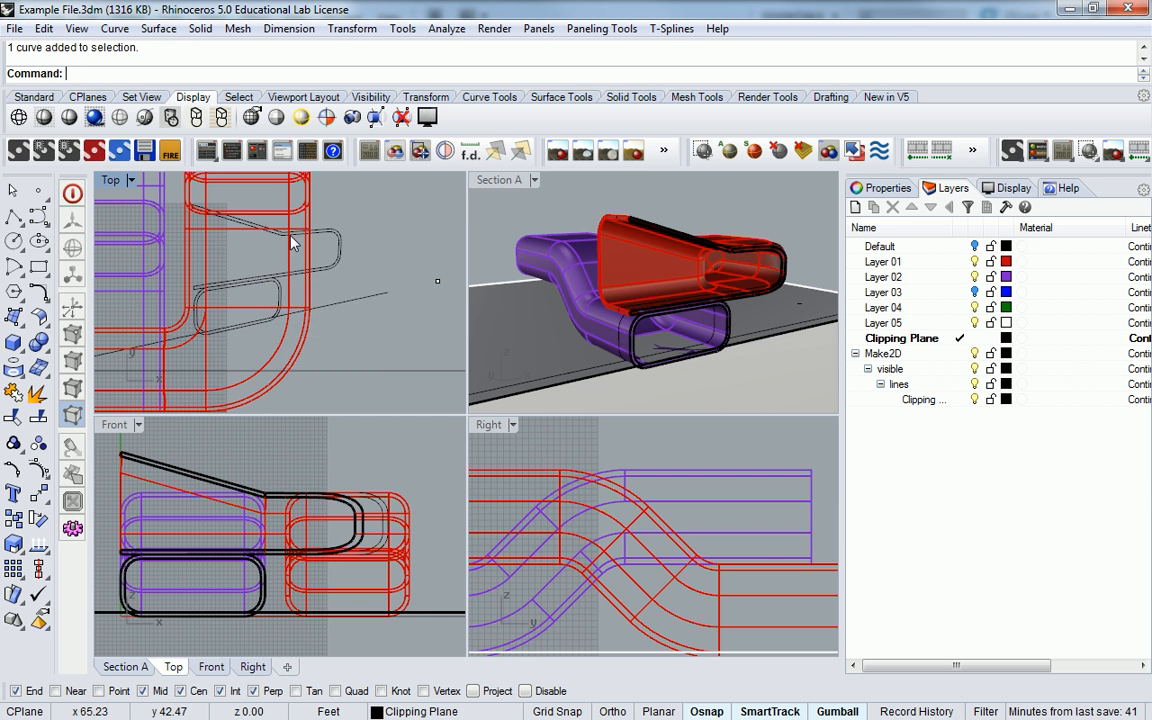
- Undo the linework's move, then place it over the model in the Top view again and deselect it
{"action": "key", "text": "ctrl+z"}
{"action": "scroll", "coordinate": [266, 218], "scroll_direction": "down", "scroll_amount": 2}
{"action": "scroll", "coordinate": [308, 255], "scroll_direction": "down", "scroll_amount": 4}
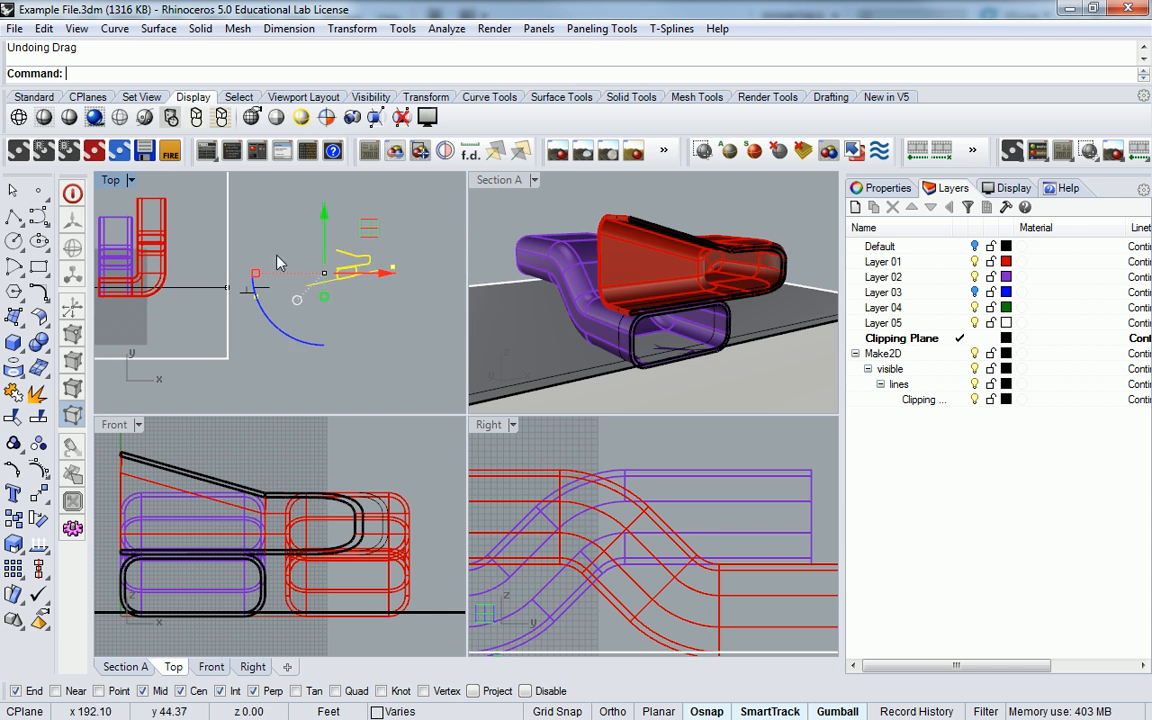
{"action": "left_click_drag", "start_coordinate": [360, 274], "coordinate": [275, 297]}
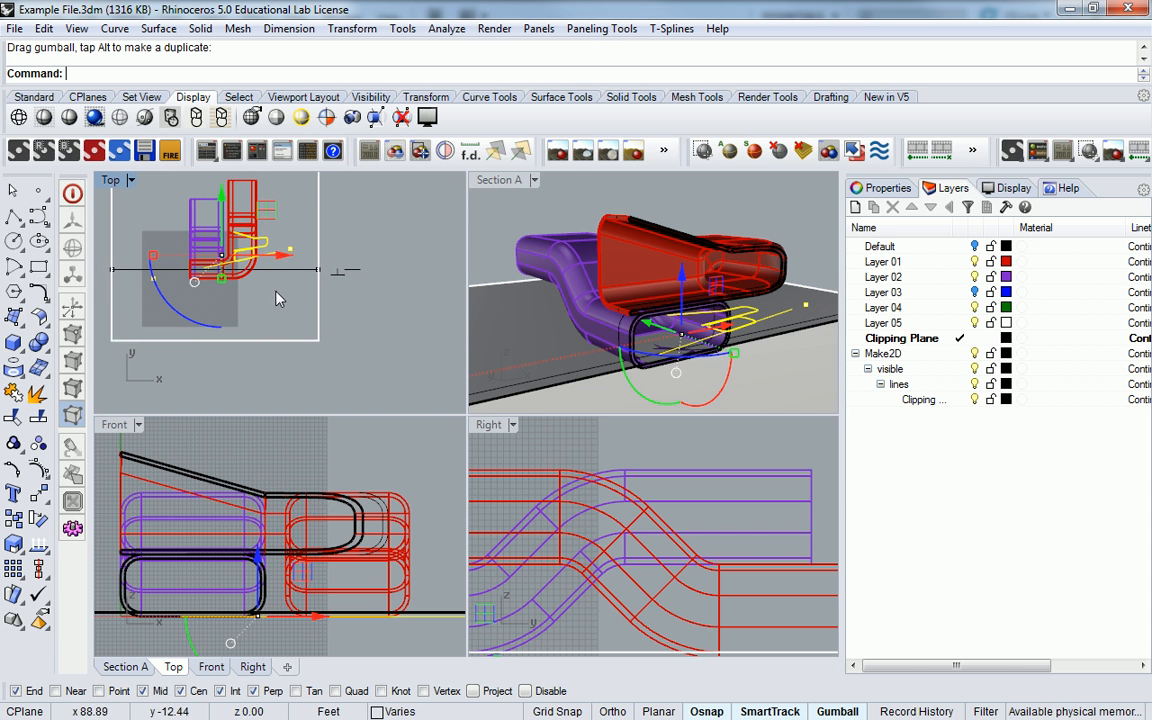
{"action": "key", "text": "Escape"}
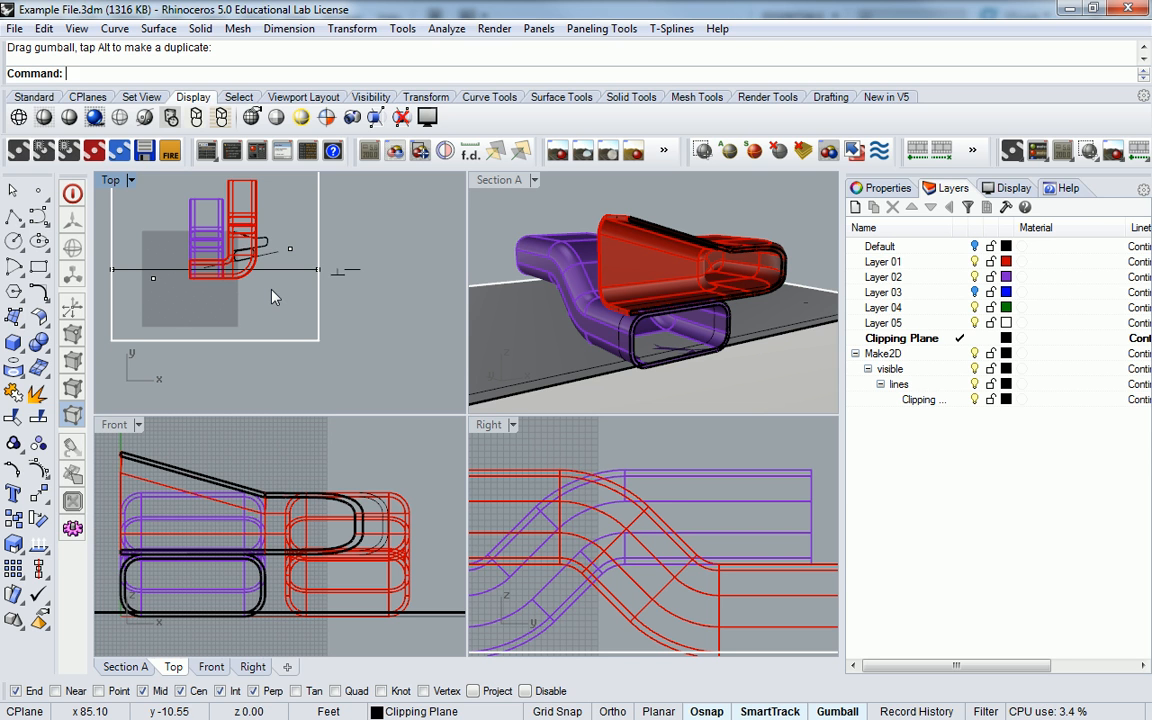
- Reselect the section linework with SelPrev and move it along X clear of the model in the Top view
{"action": "type", "text": "SelPrev"}
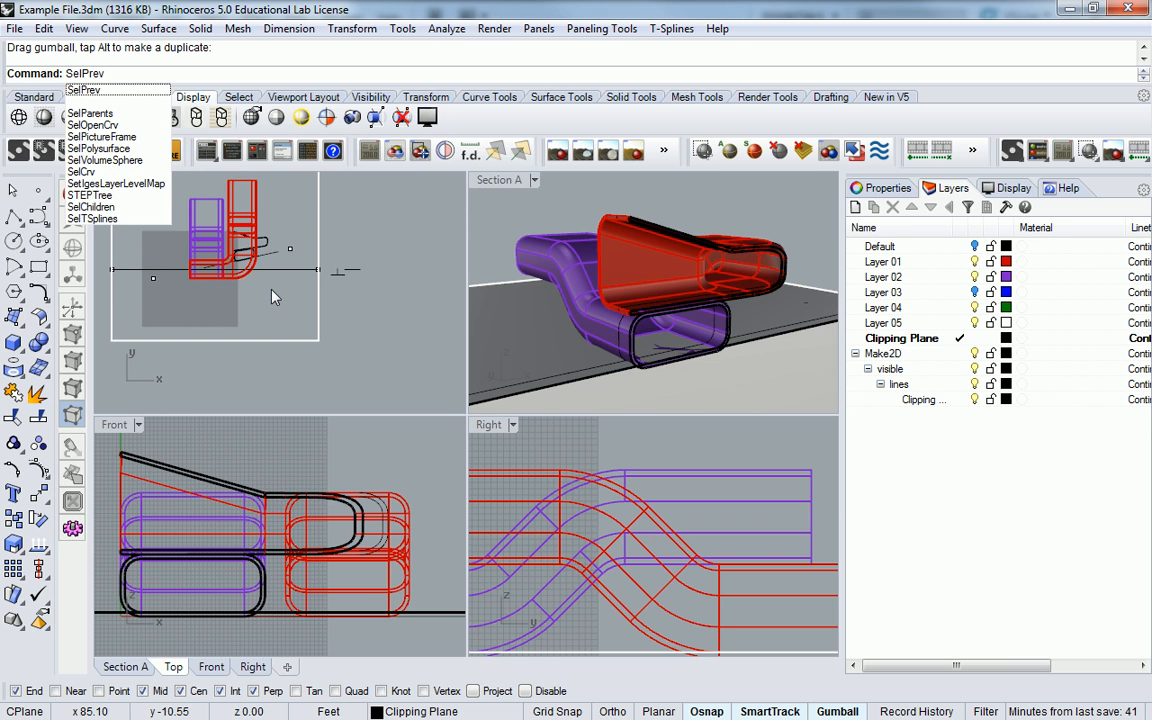
{"action": "key", "text": "Return"}
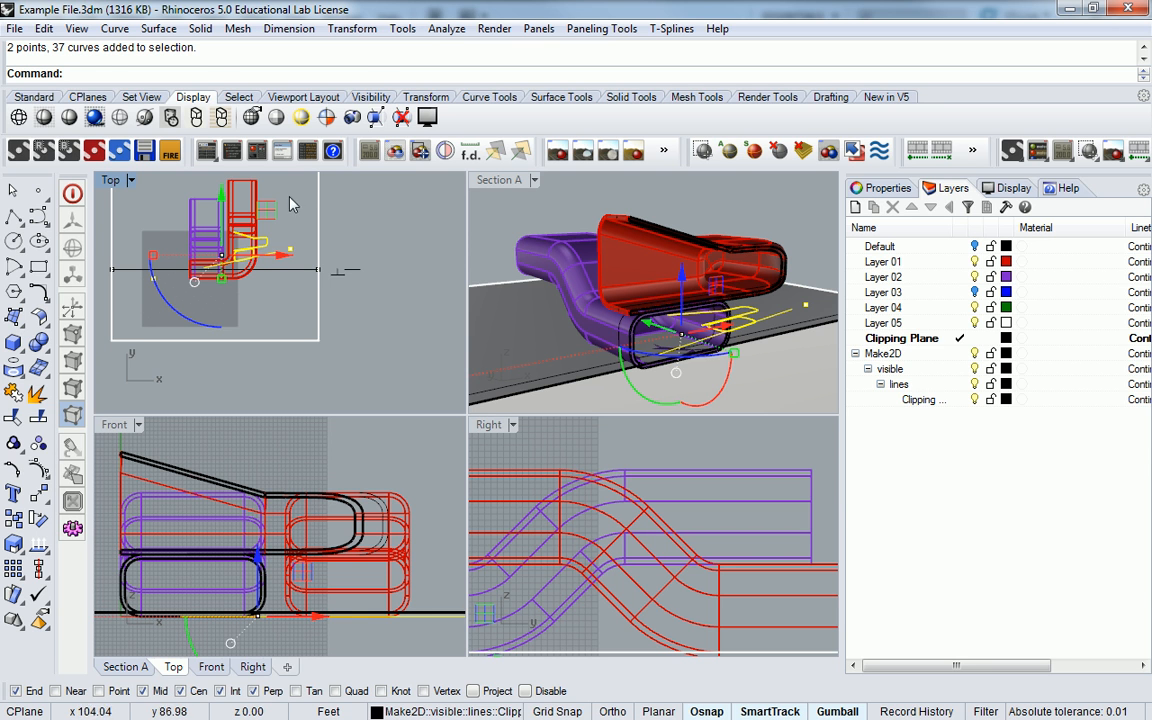
{"action": "left_click_drag", "start_coordinate": [275, 255], "coordinate": [348, 263]}
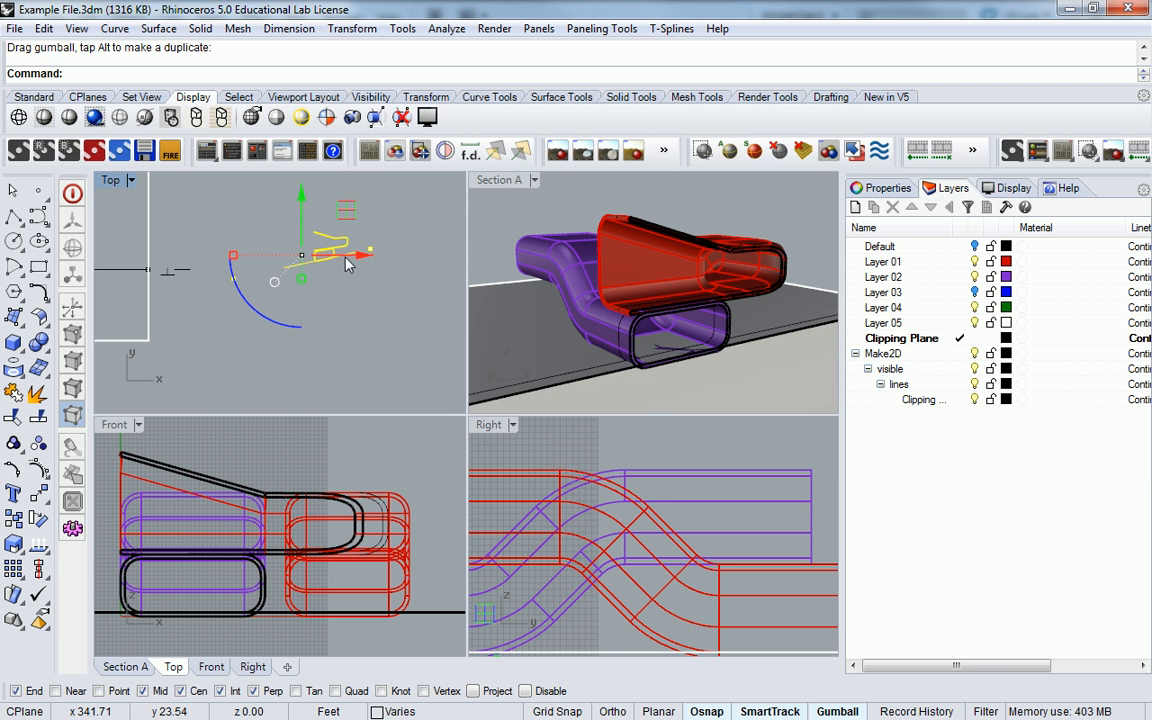
{"action": "scroll", "coordinate": [317, 239], "scroll_direction": "up", "scroll_amount": 2}
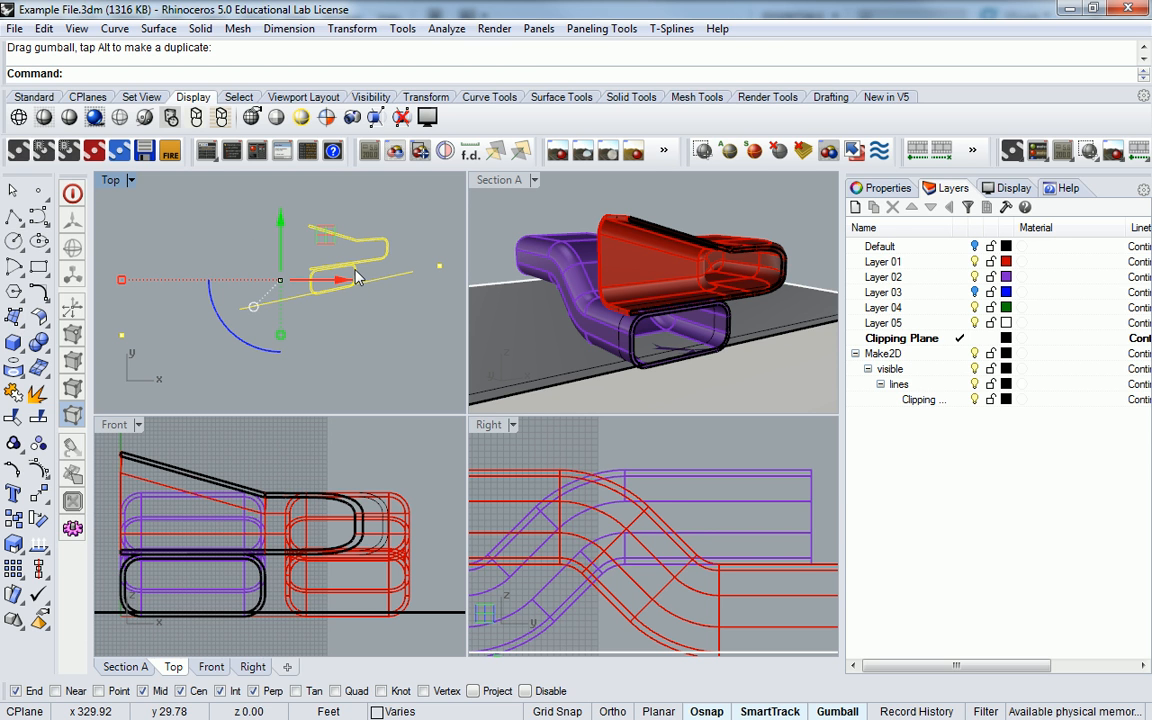
- Set up an export of the selected linework named "dump section" in AutoCAD Drawing (*.dwg) format
{"action": "left_click", "coordinate": [15, 28]}
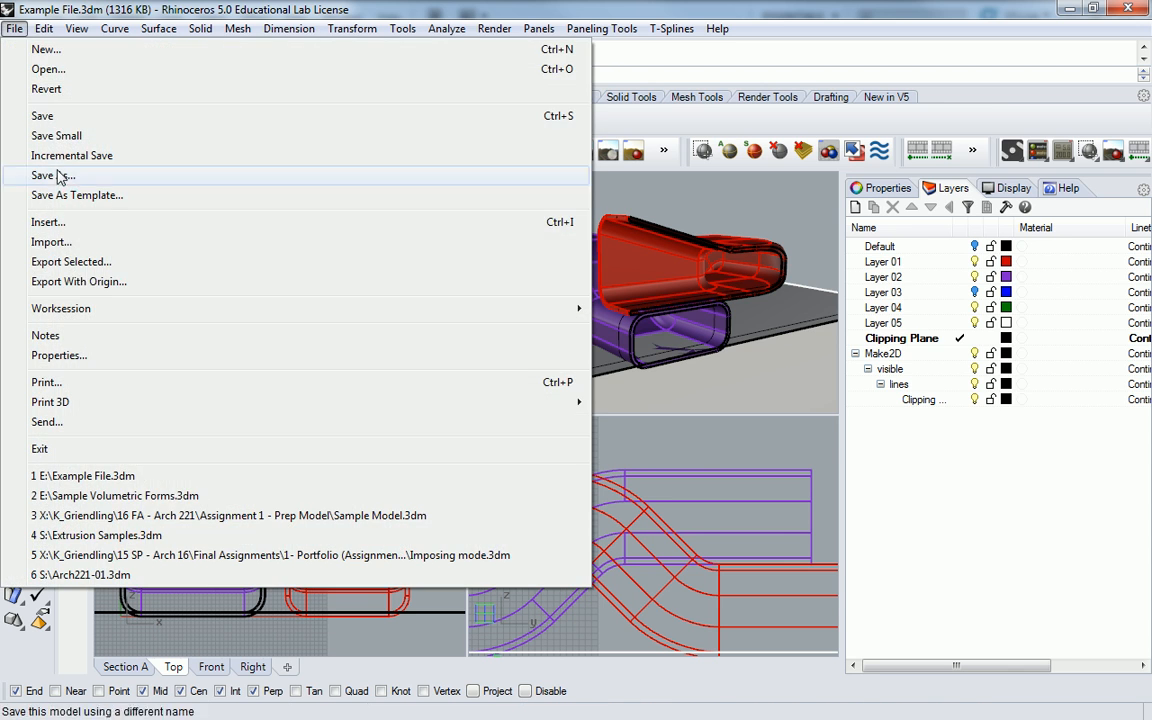
{"action": "left_click", "coordinate": [85, 261]}
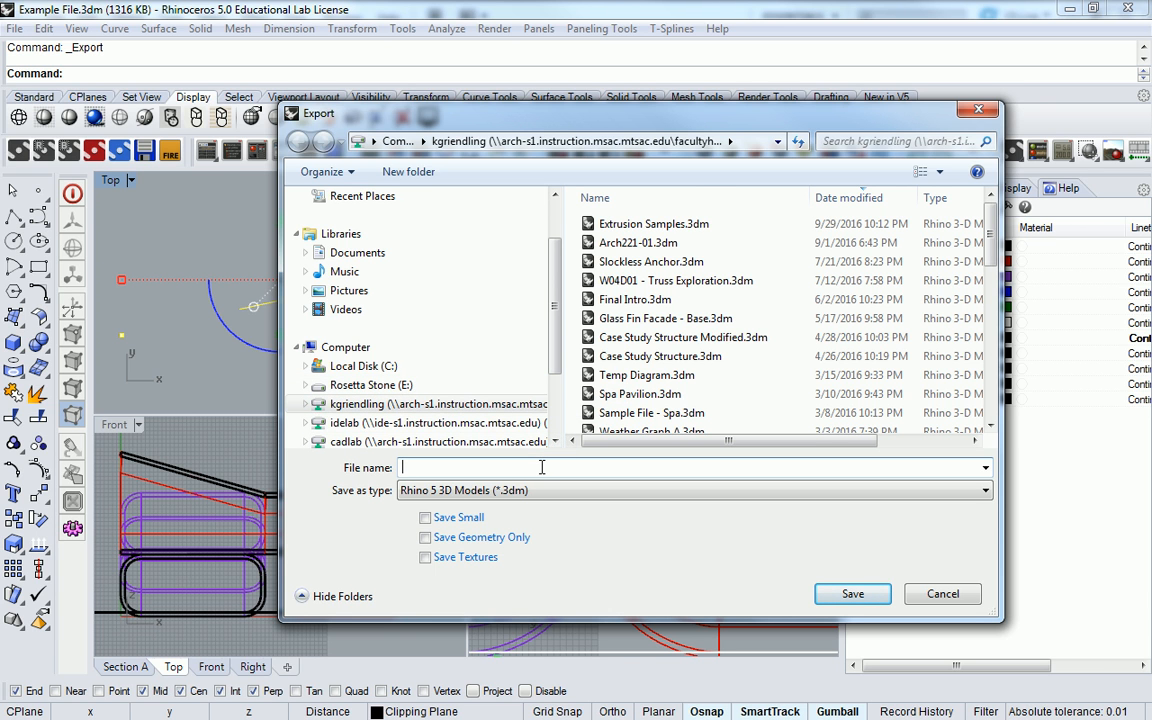
{"action": "type", "text": "dump section"}
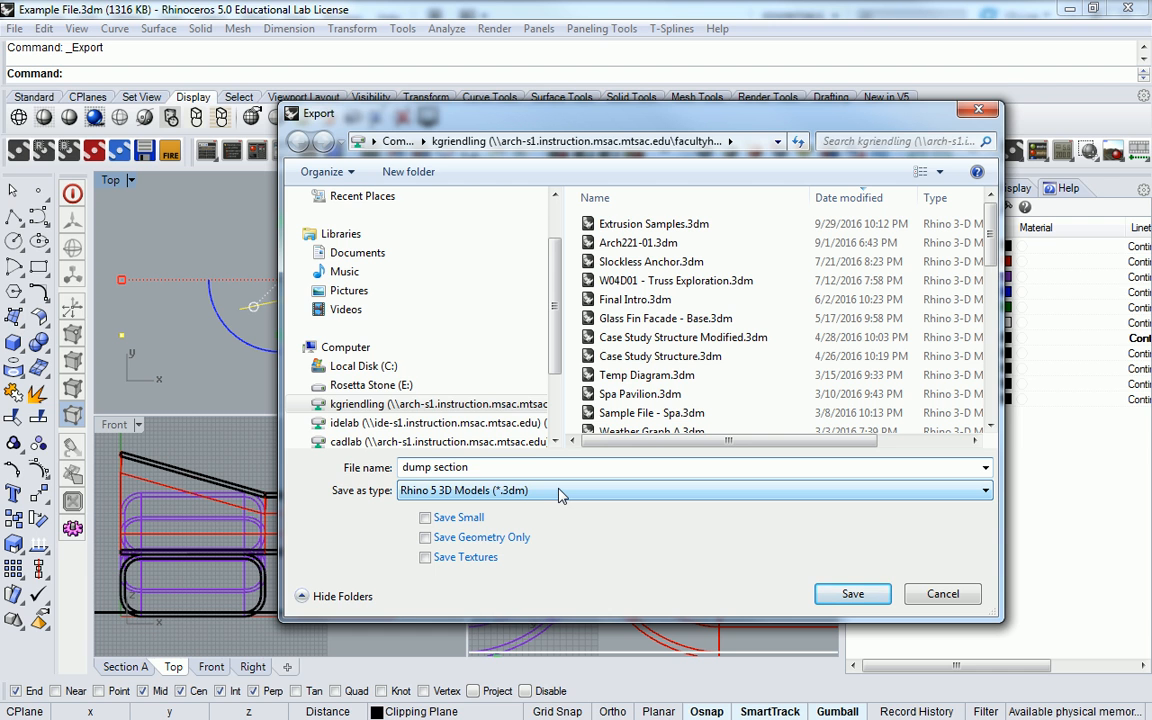
{"action": "left_click", "coordinate": [474, 492]}
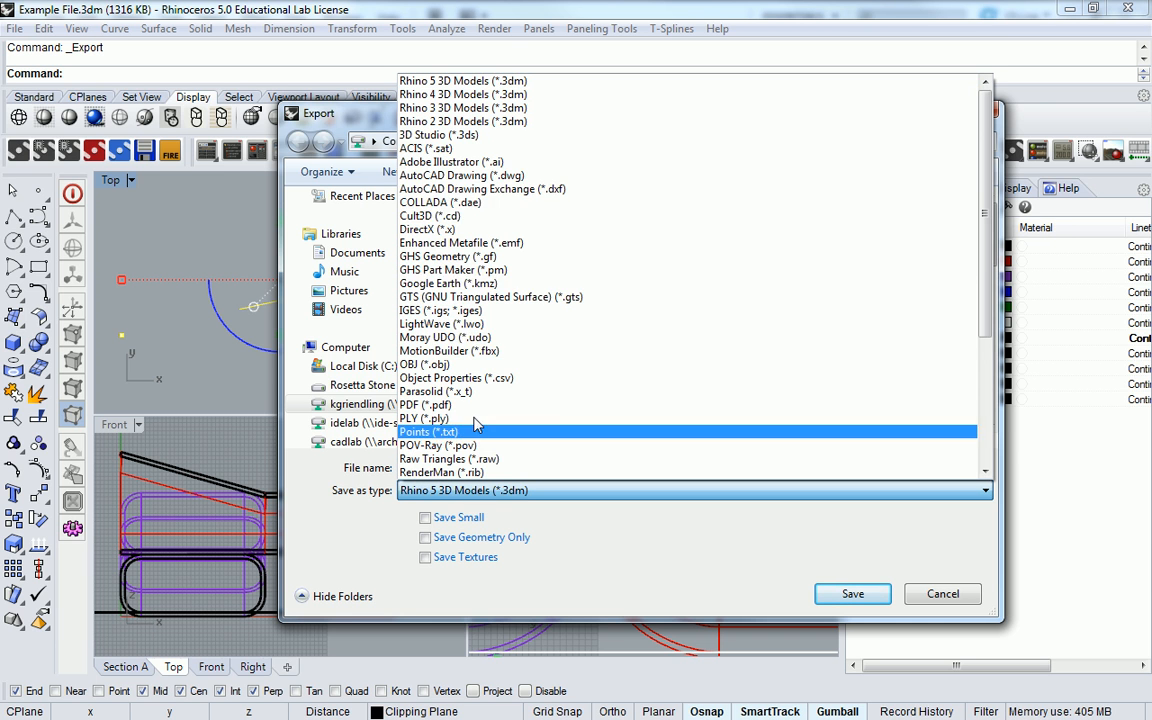
{"action": "left_click", "coordinate": [474, 178]}
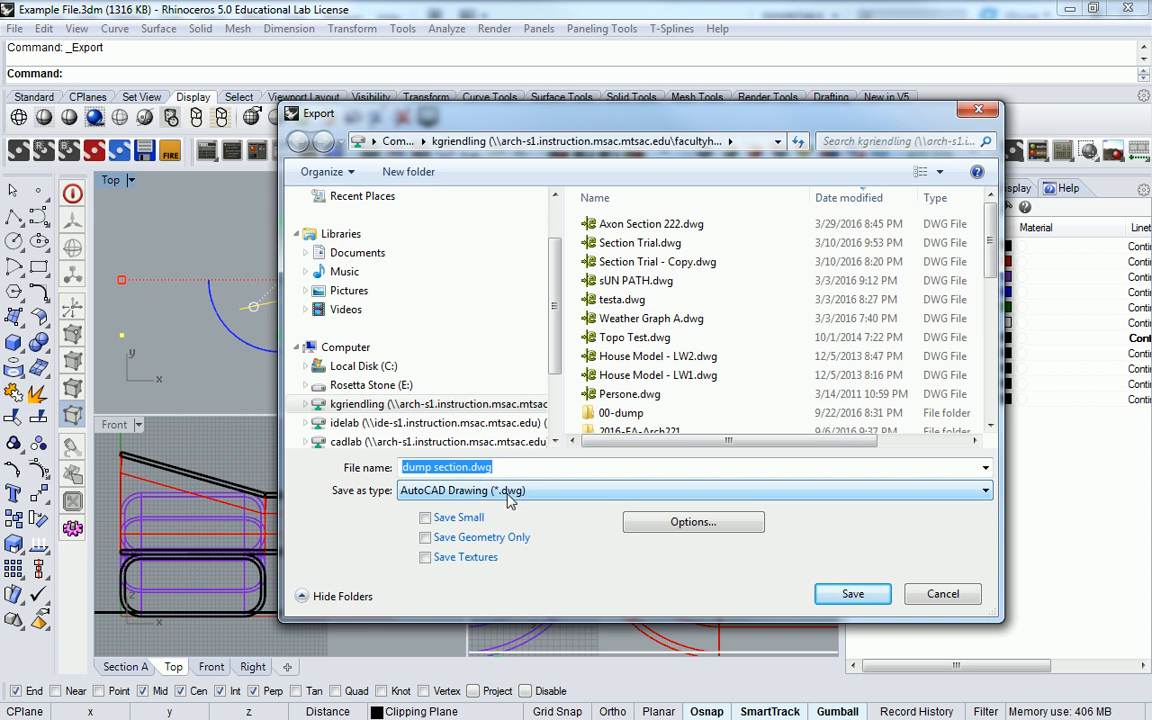
- Set the DWG export scheme to Default and save the exported file with it
{"action": "left_click", "coordinate": [711, 526]}
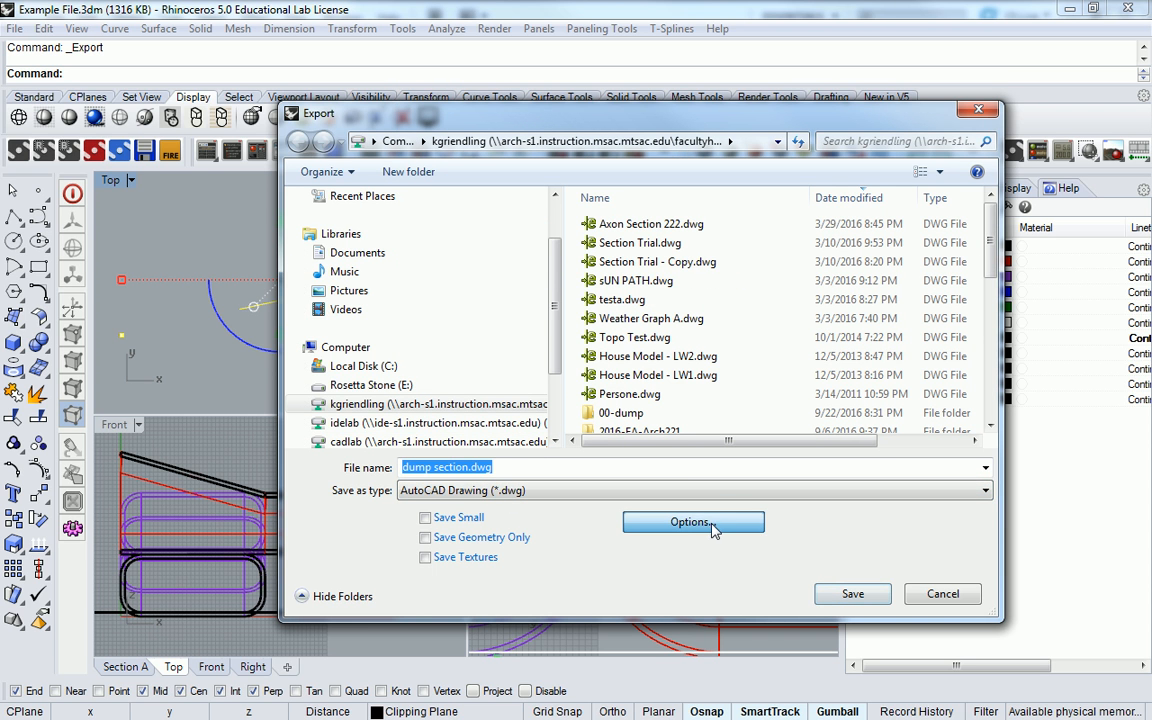
{"action": "left_click", "coordinate": [520, 344]}
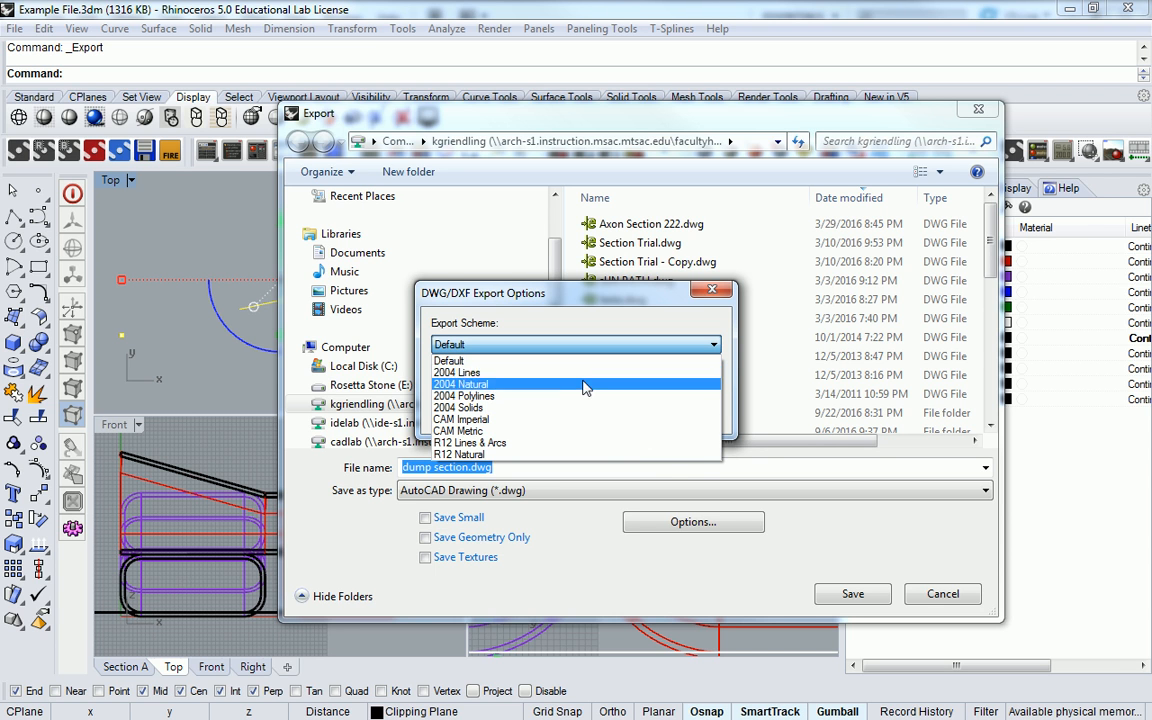
{"action": "left_click", "coordinate": [577, 360]}
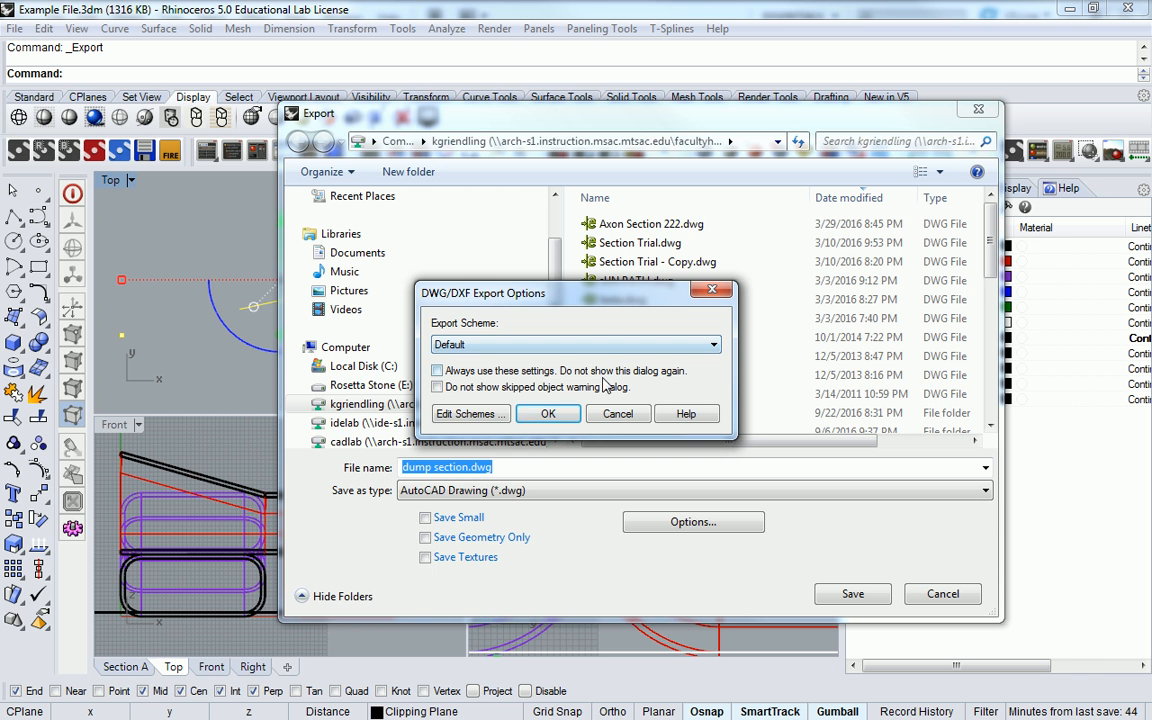
{"action": "left_click", "coordinate": [522, 413]}
{"action": "left_click", "coordinate": [853, 594]}
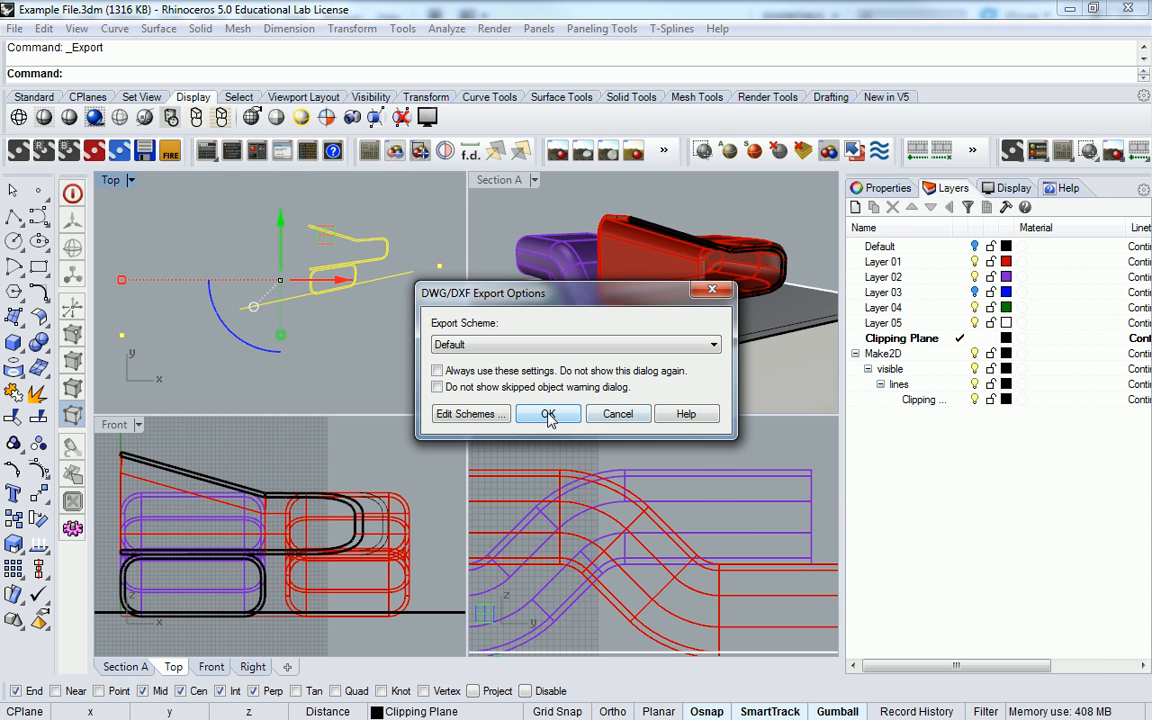
{"action": "left_click", "coordinate": [548, 414]}
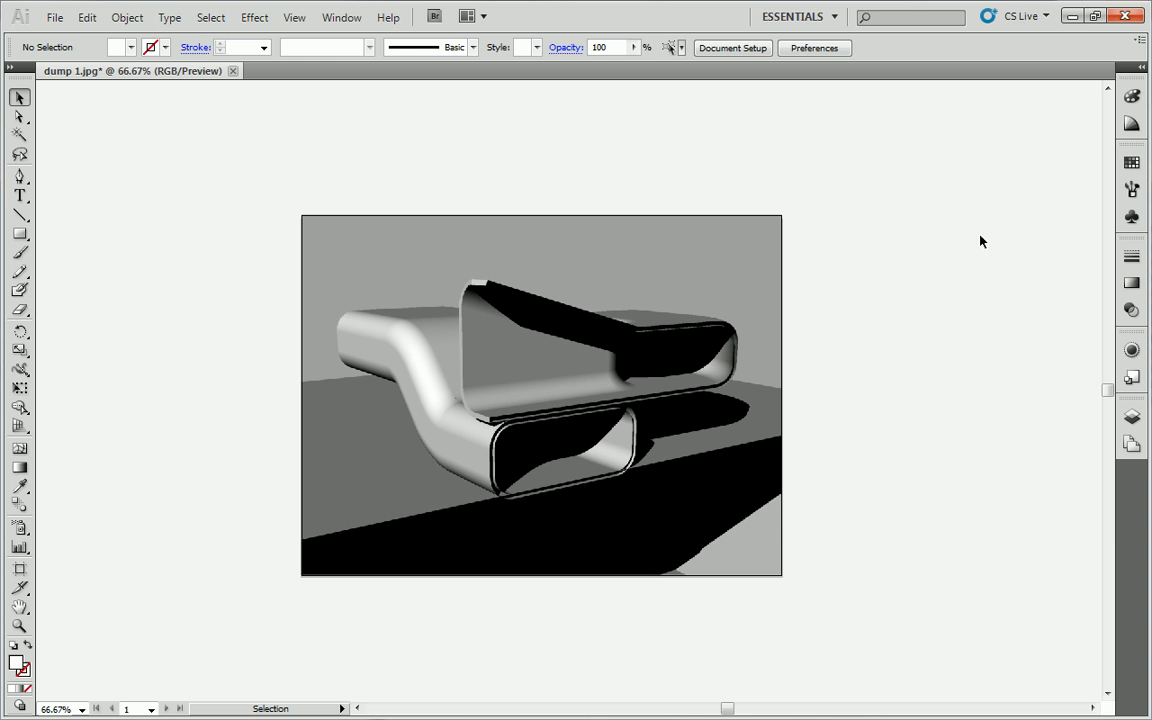
- Add a new layer above the rendered image and place dump section.dwg on it, scaled to fit the artboard
{"action": "left_click", "coordinate": [1130, 420]}
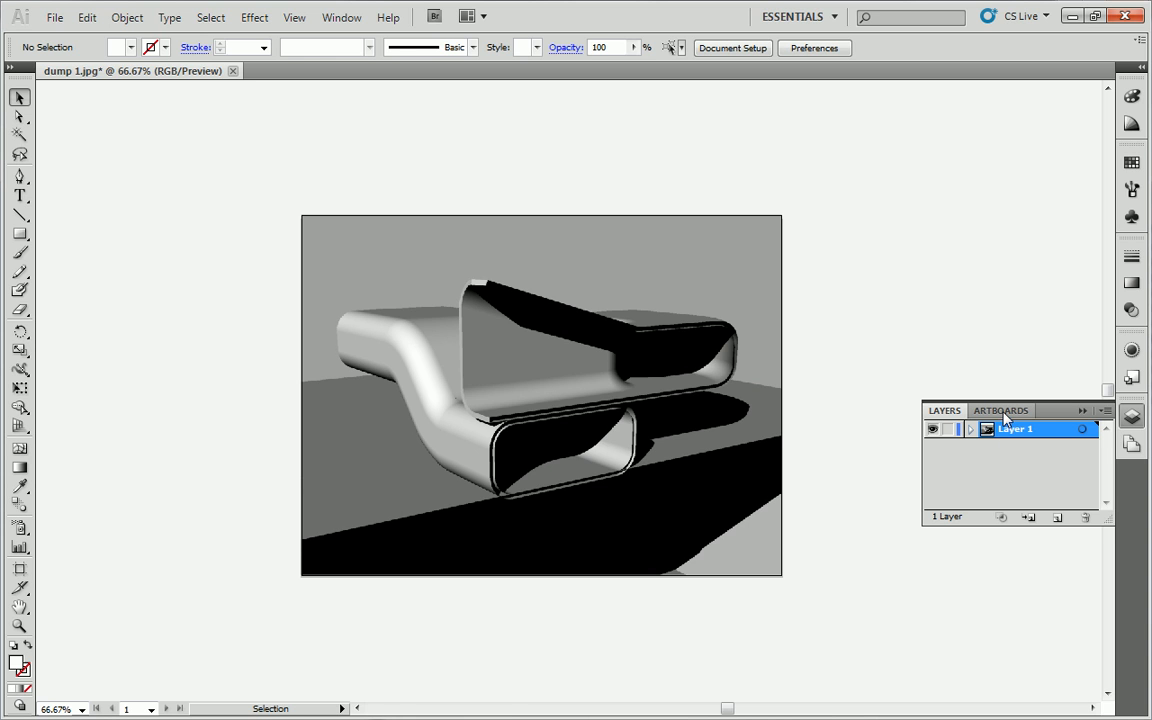
{"action": "left_click", "coordinate": [1055, 520]}
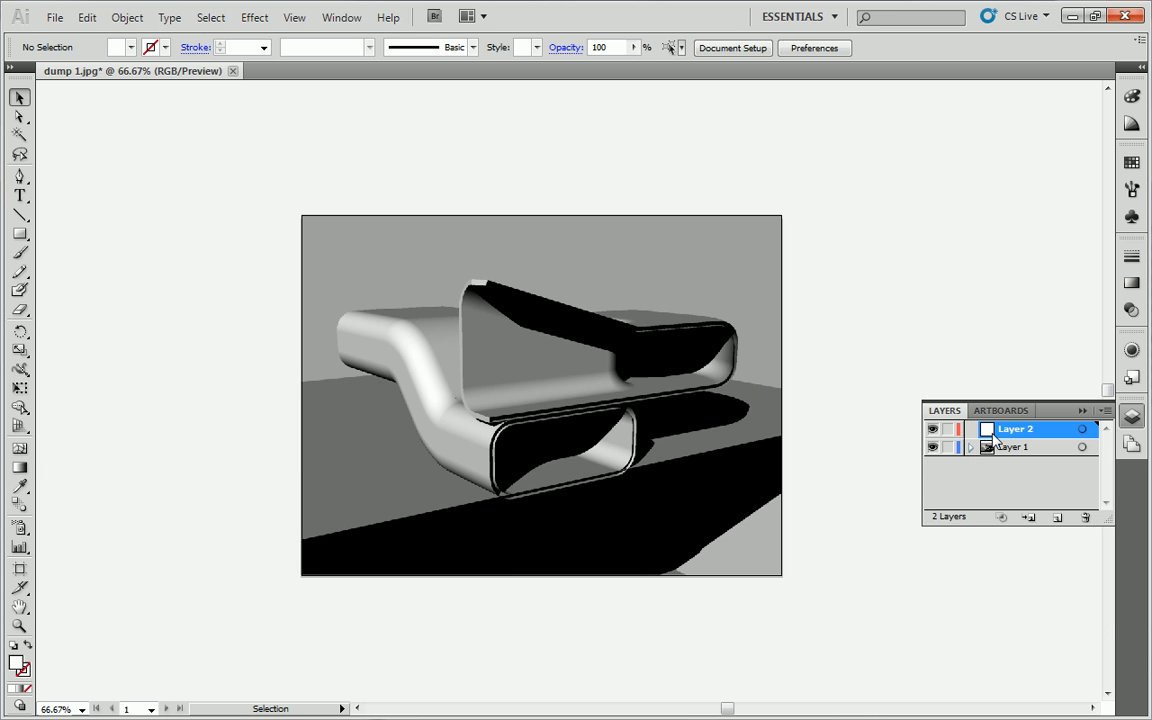
{"action": "left_click", "coordinate": [55, 19]}
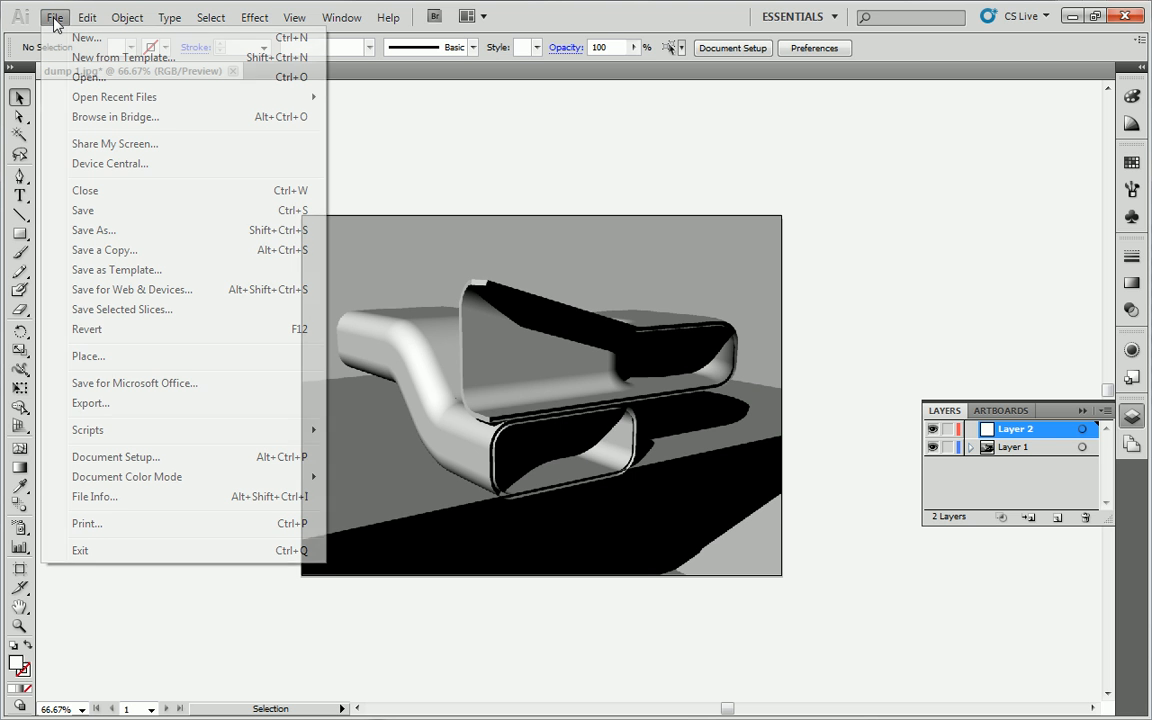
{"action": "left_click", "coordinate": [113, 362]}
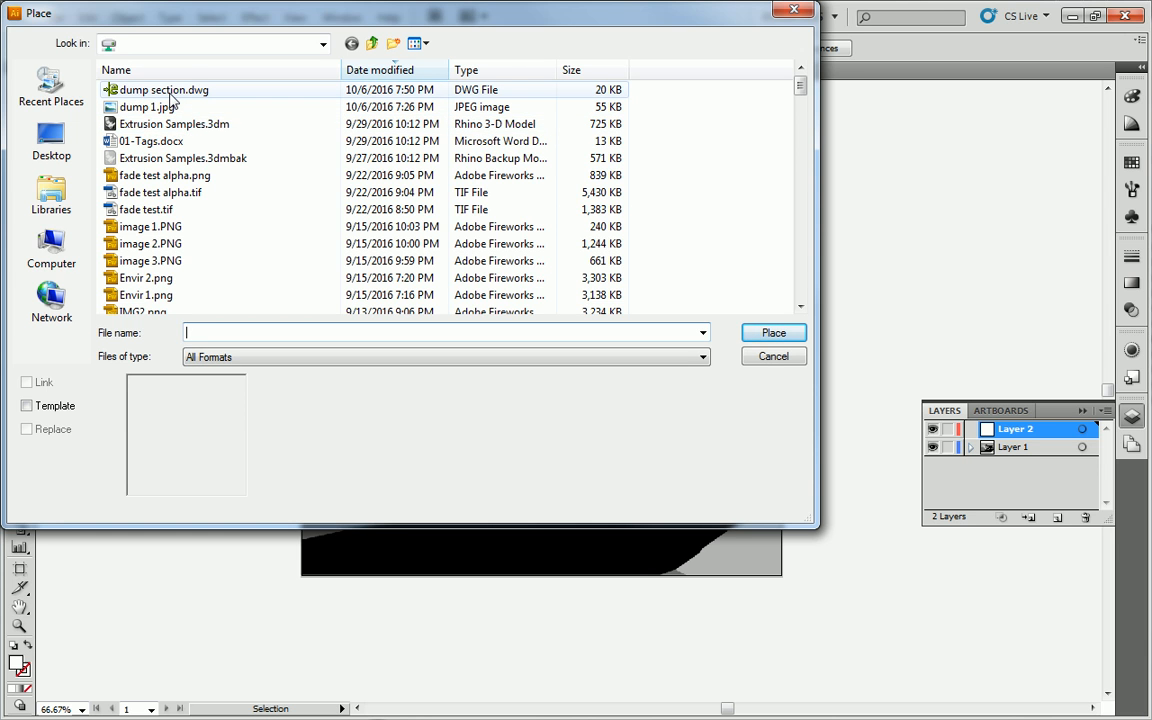
{"action": "left_click", "coordinate": [113, 90]}
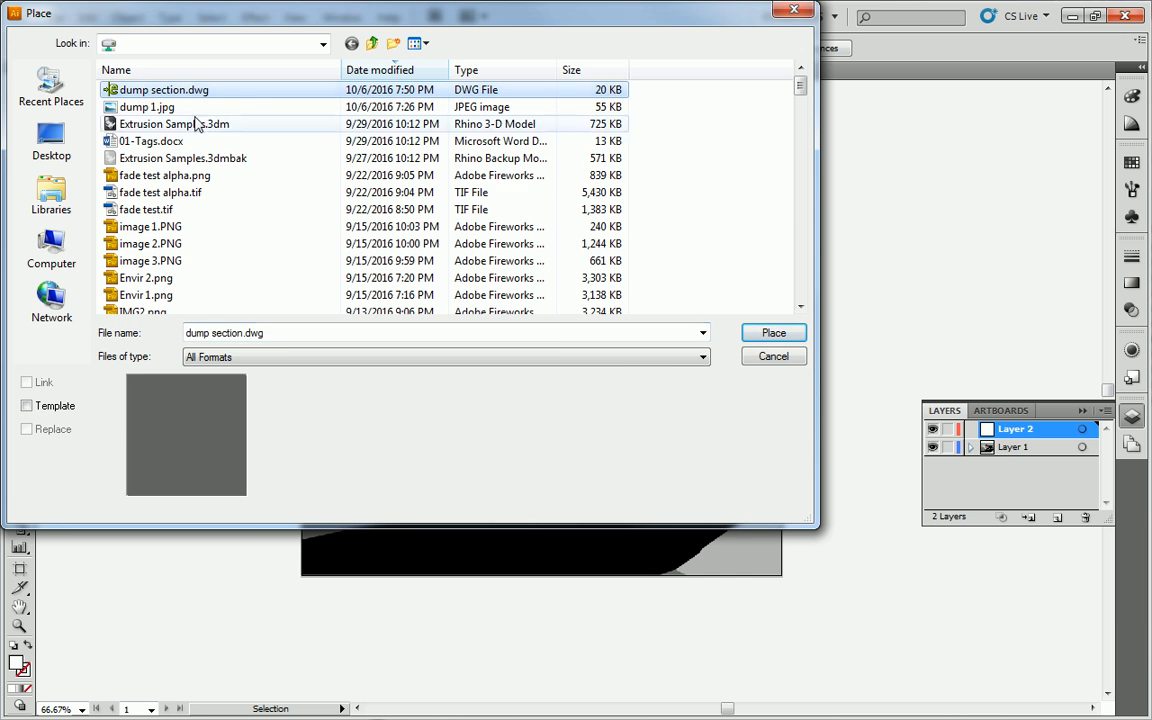
{"action": "left_click", "coordinate": [765, 334]}
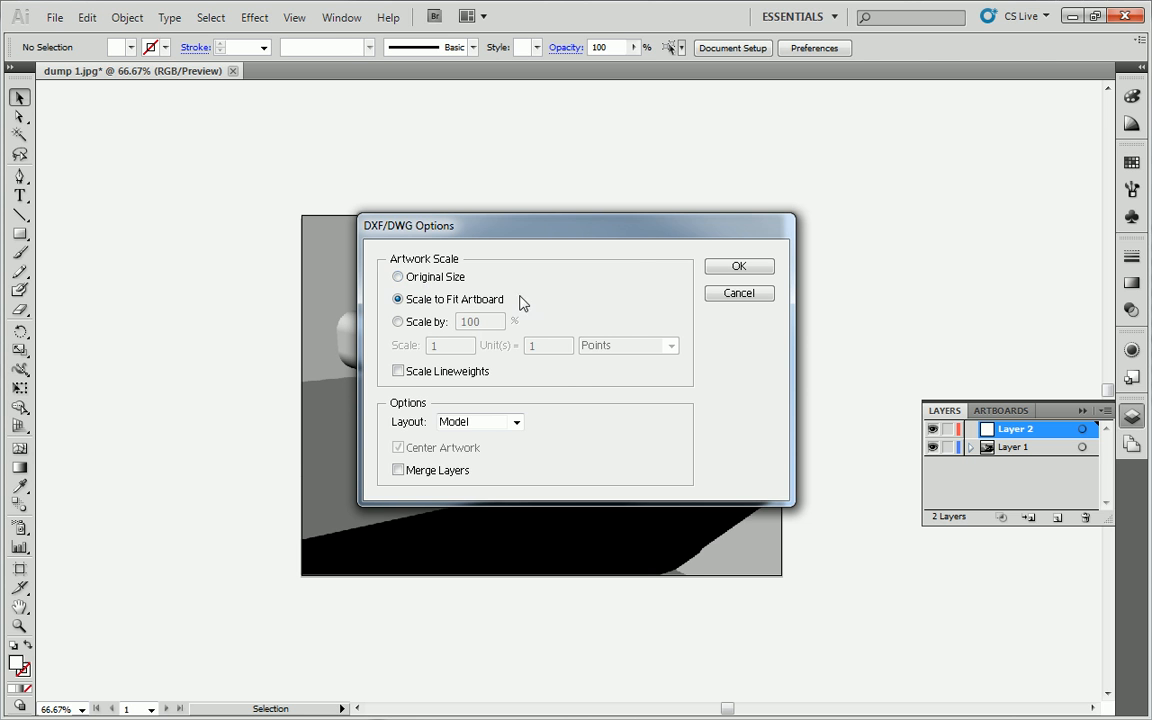
{"action": "left_click", "coordinate": [738, 266]}
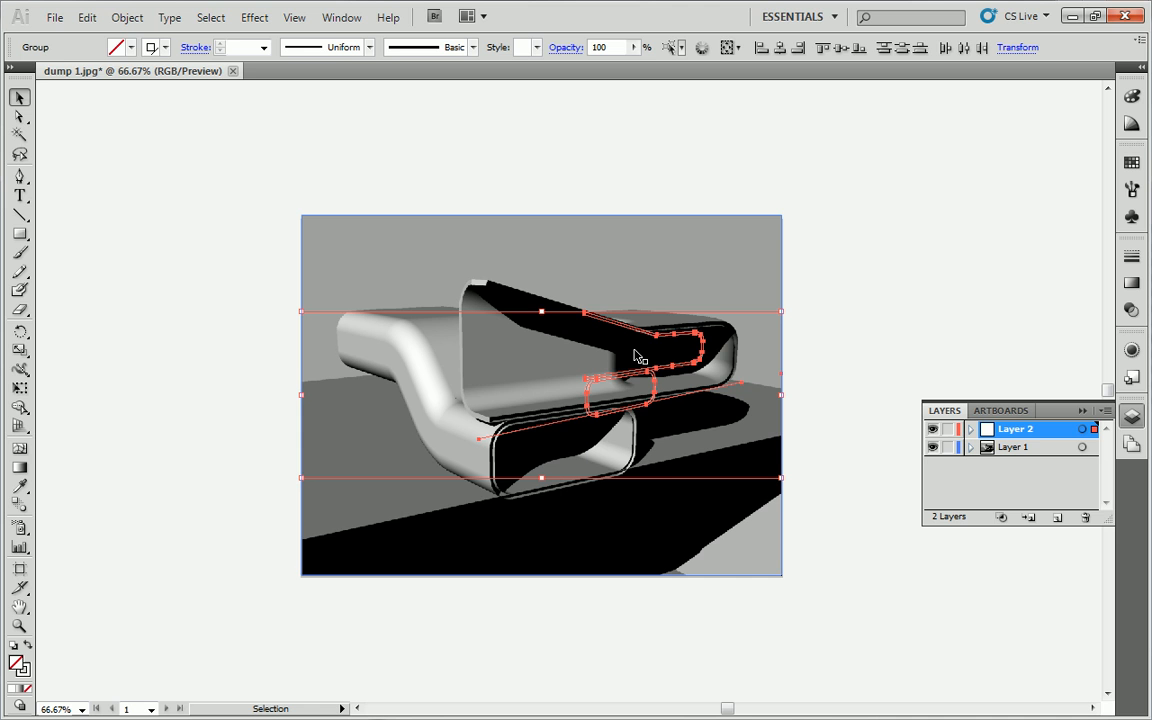
{"action": "left_click", "coordinate": [848, 309]}
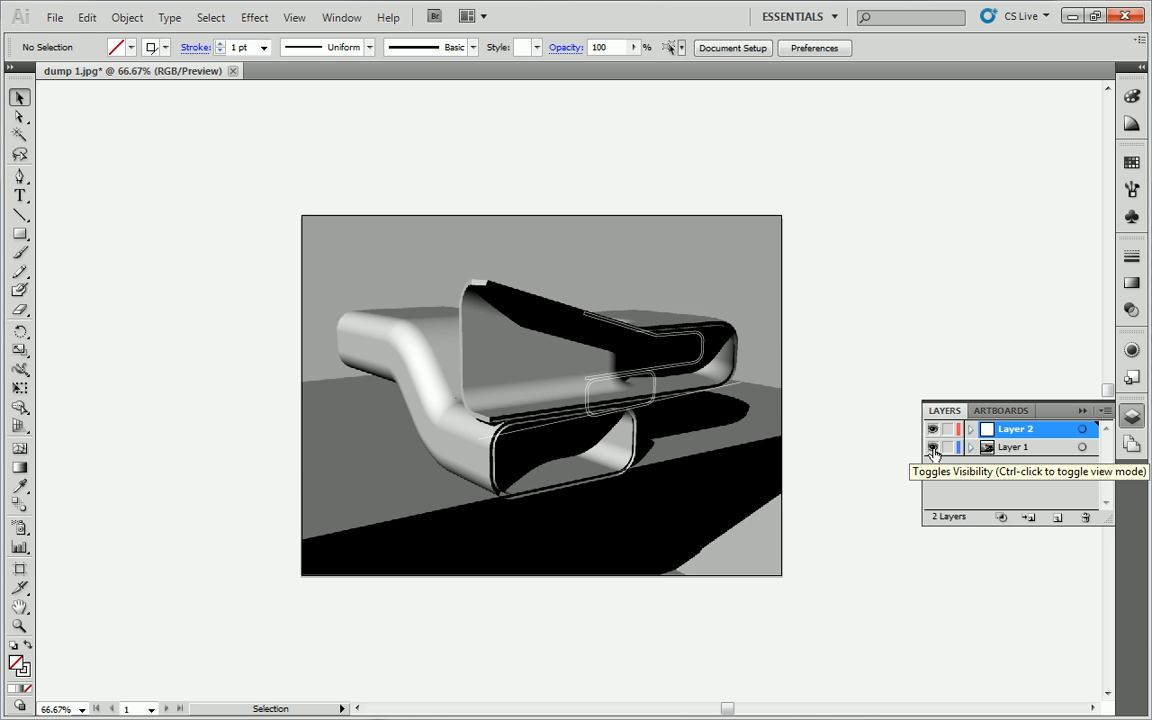
- Lock Layer 1 and toggle the visibility of both layers to check their contents, leaving both visible
{"action": "left_click", "coordinate": [932, 452]}
{"action": "left_click", "coordinate": [932, 452]}
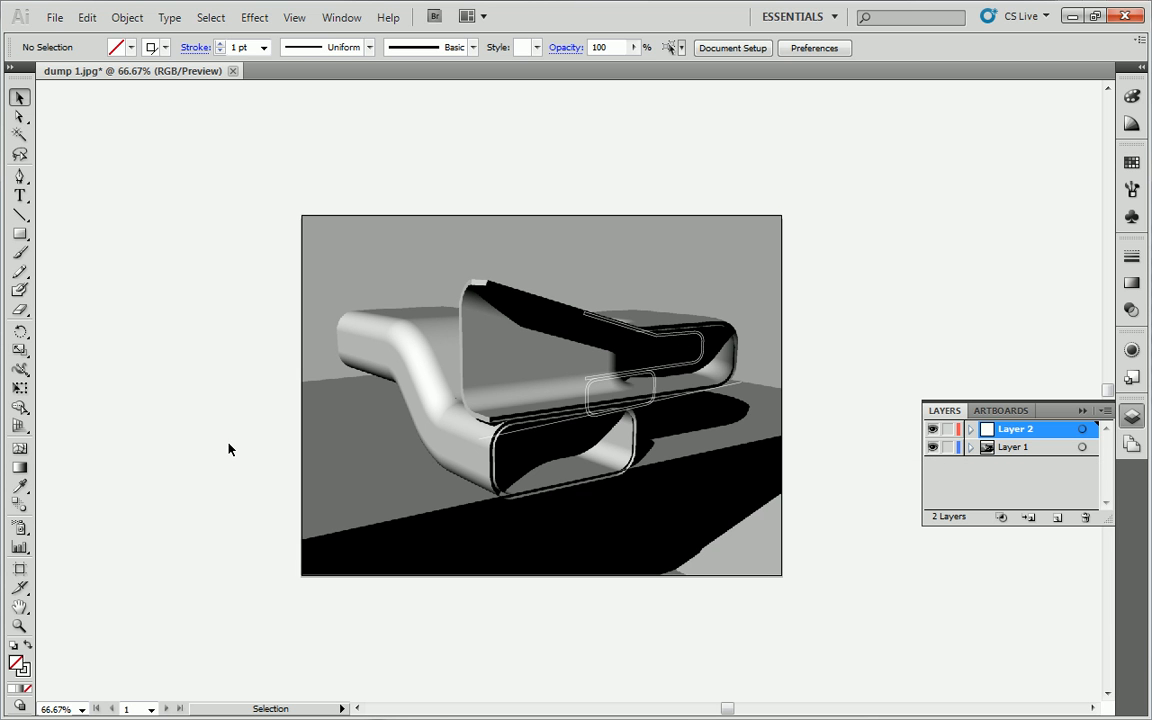
{"action": "left_click", "coordinate": [947, 447]}
{"action": "left_click", "coordinate": [932, 430]}
{"action": "left_click", "coordinate": [931, 430]}
{"action": "left_click", "coordinate": [931, 430]}
- Delete the two stray point objects at the outer ends of the placed linework
{"action": "left_click_drag", "start_coordinate": [162, 419], "coordinate": [356, 562]}
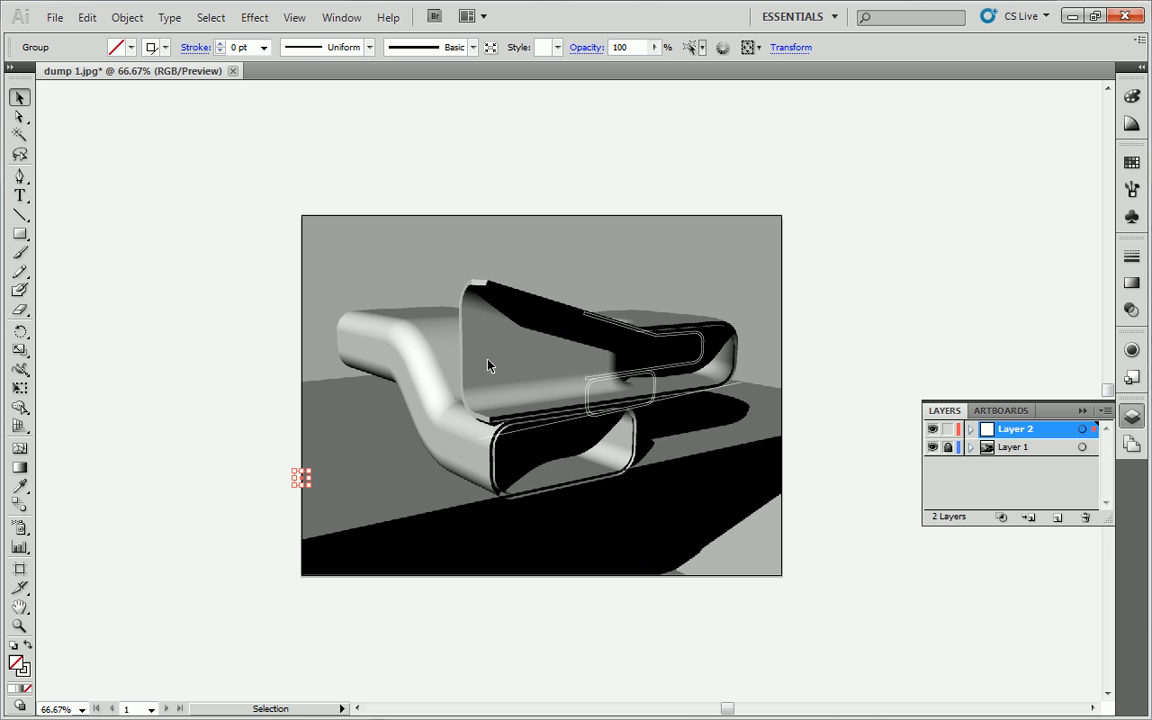
{"action": "left_click", "coordinate": [763, 328]}
{"action": "left_click_drag", "start_coordinate": [764, 325], "coordinate": [818, 399]}
{"action": "left_click", "coordinate": [815, 401]}
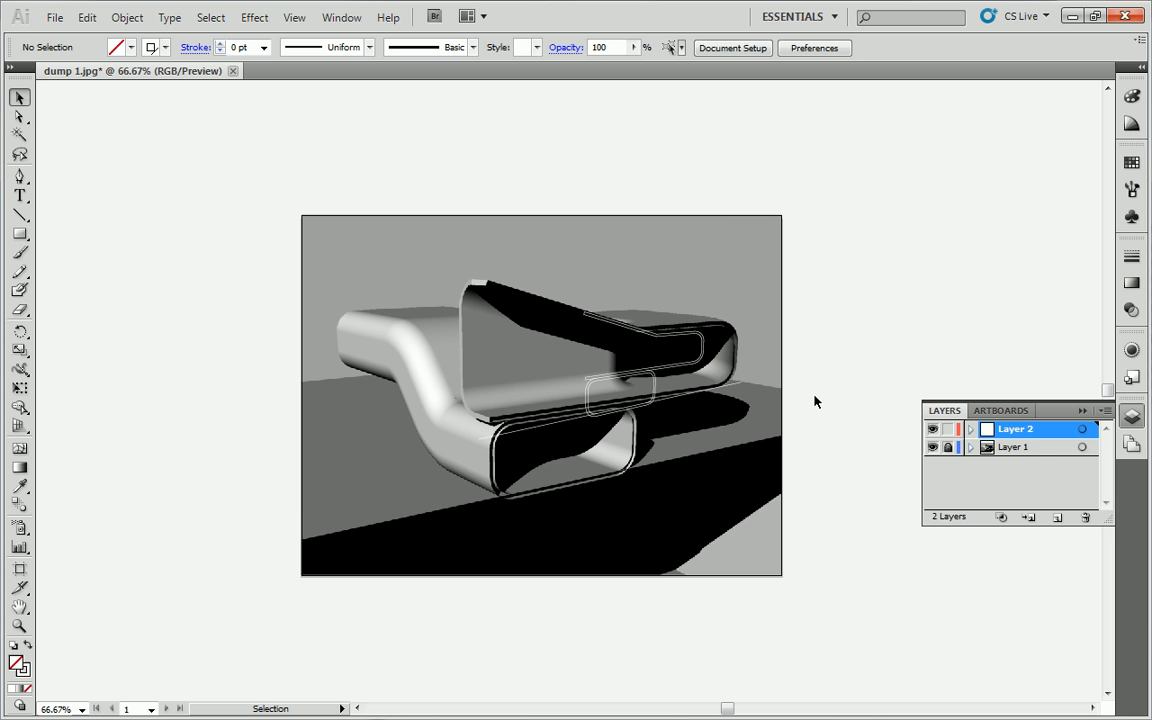
- Select the remaining section linework and scale it up proportionally to about 504 × 245 pt from its upper-left corner
{"action": "left_click_drag", "start_coordinate": [274, 229], "coordinate": [821, 481]}
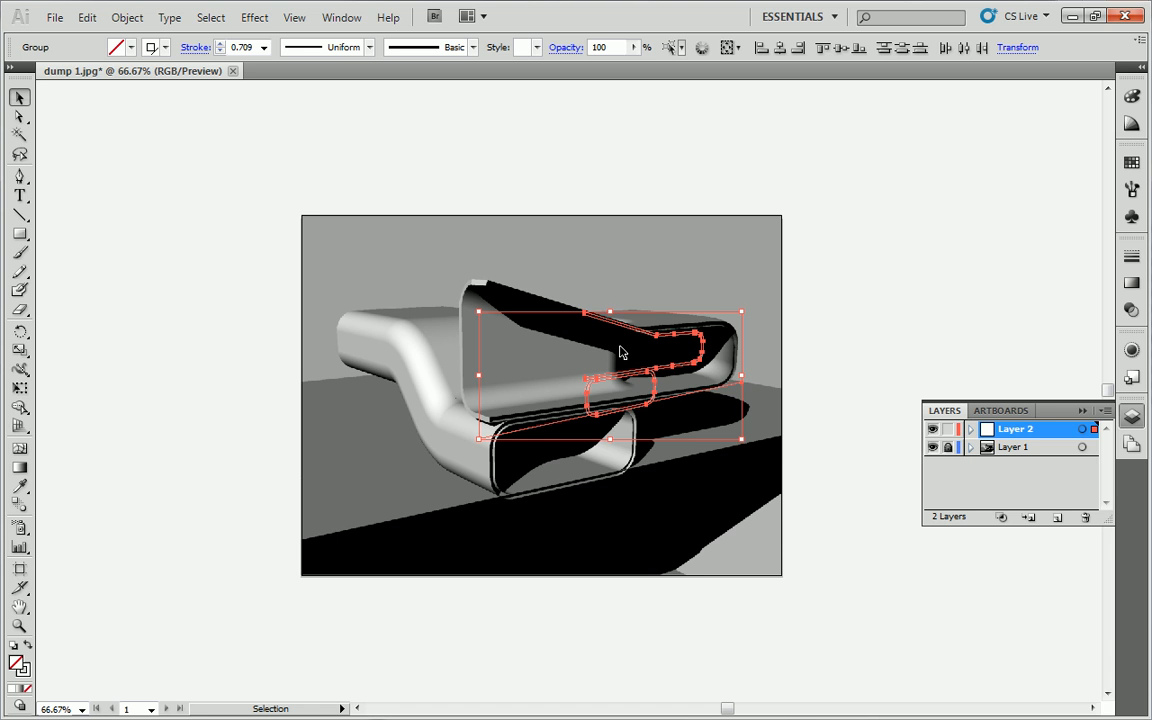
{"action": "left_click_drag", "start_coordinate": [740, 440], "coordinate": [779, 463]}
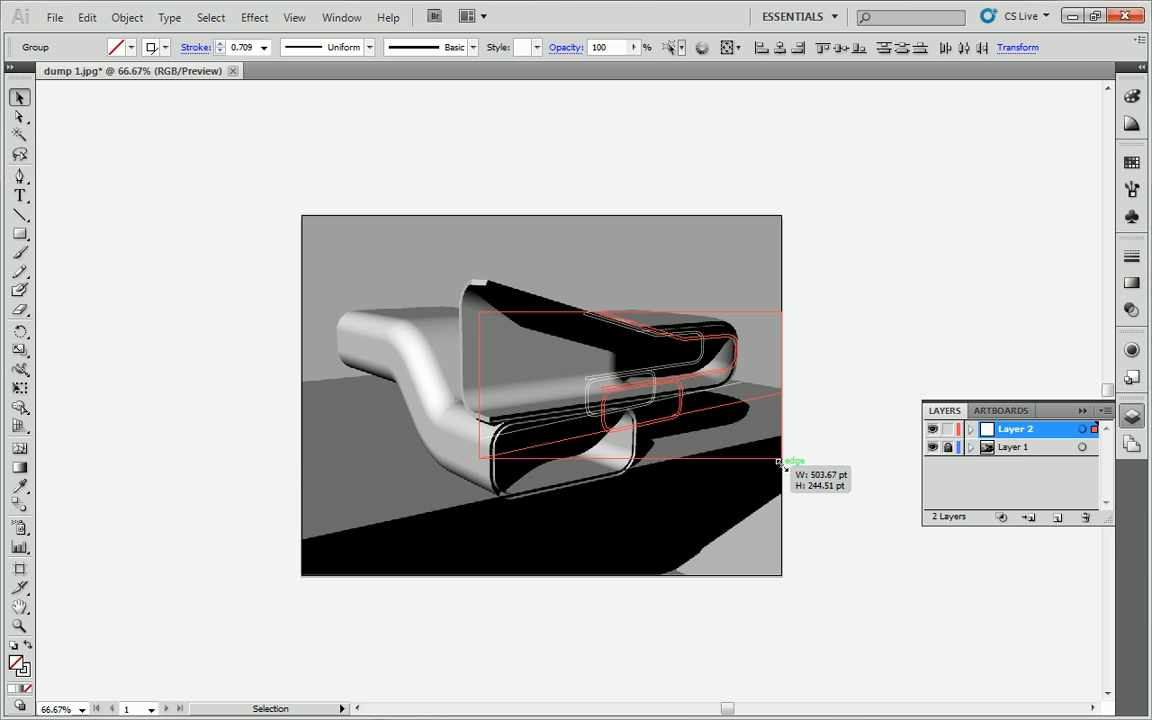
{"action": "left_click_drag", "start_coordinate": [780, 465], "coordinate": [781, 457]}
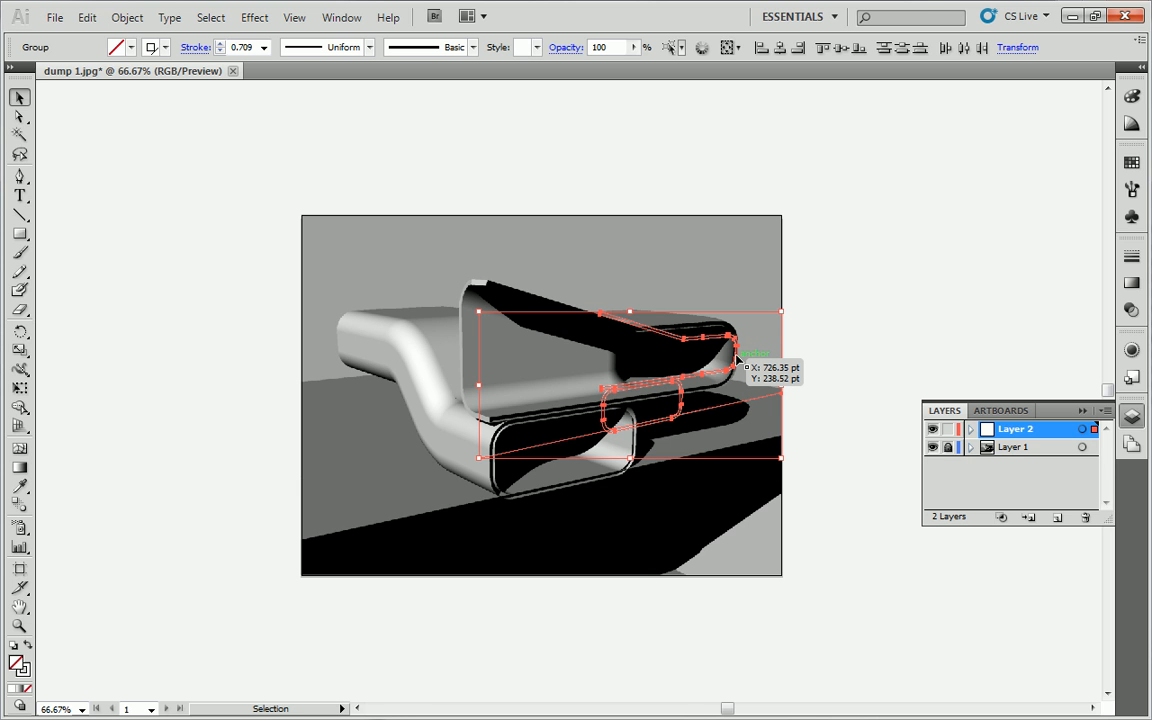
- Enlarge the section linework proportionally from its lower-left corner and shift it up towards the render's black cut edges
{"action": "left_click_drag", "start_coordinate": [477, 459], "coordinate": [288, 546]}
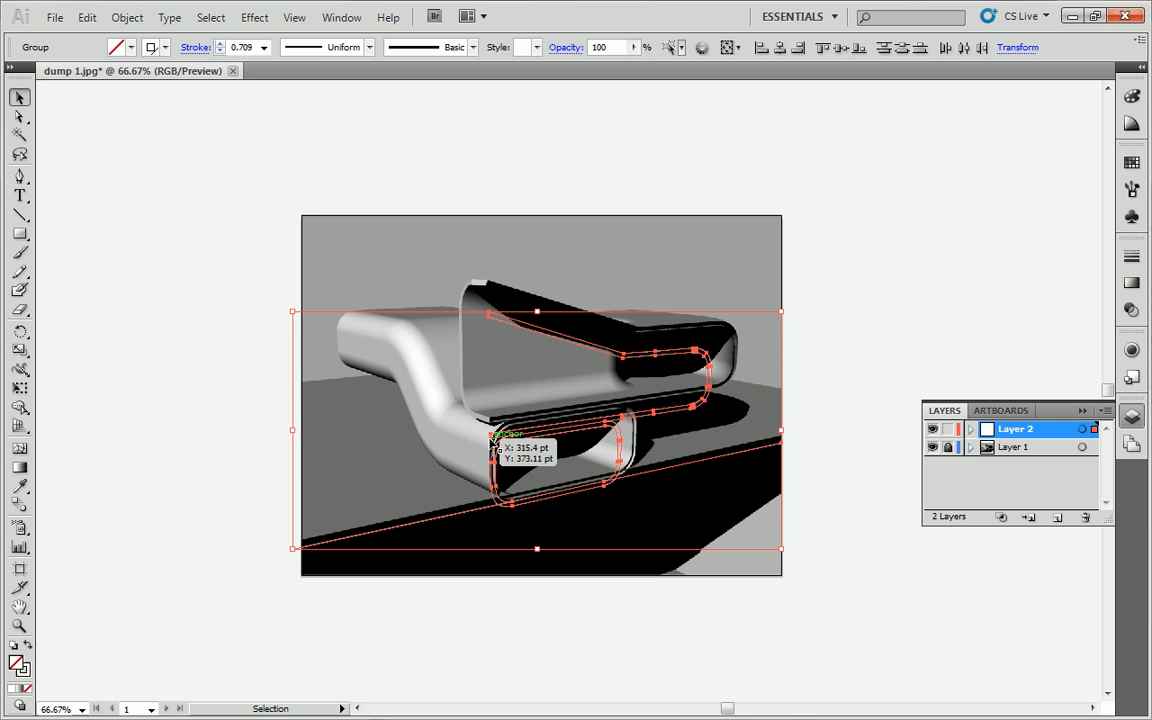
{"action": "key", "text": "shift+Up"}
{"action": "key", "text": "shift+Up"}
{"action": "key", "text": "shift+Up"}
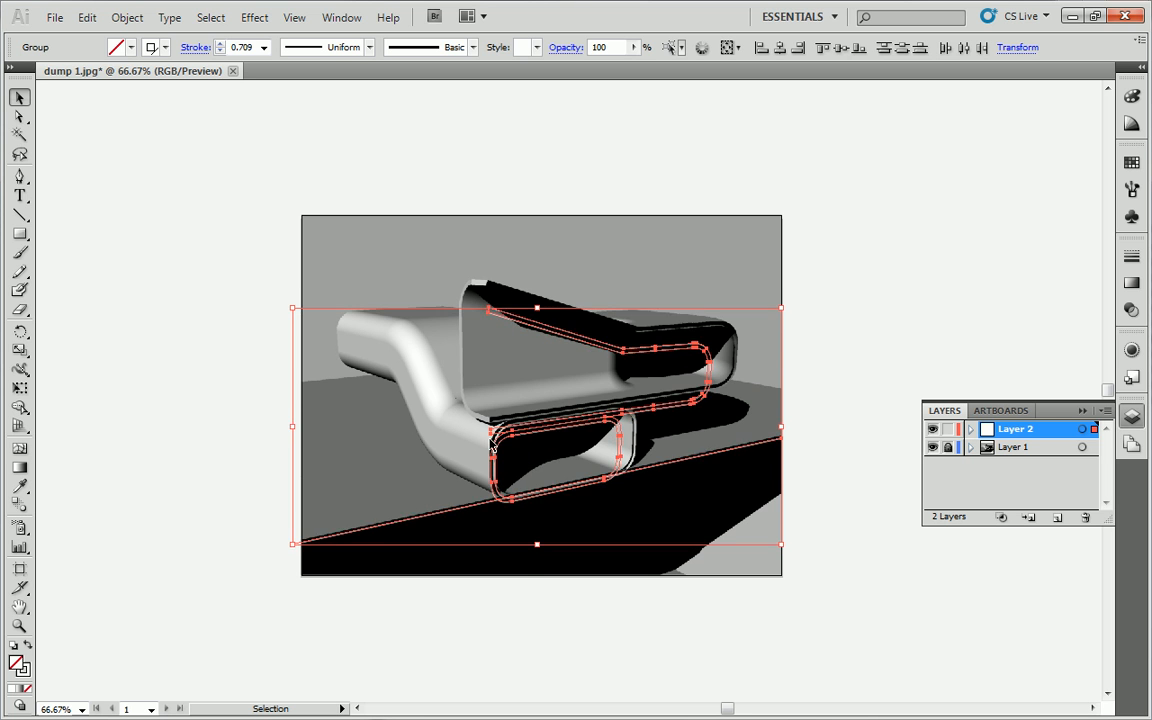
{"action": "key", "text": "shift+Up"}
{"action": "key", "text": "shift+Up"}
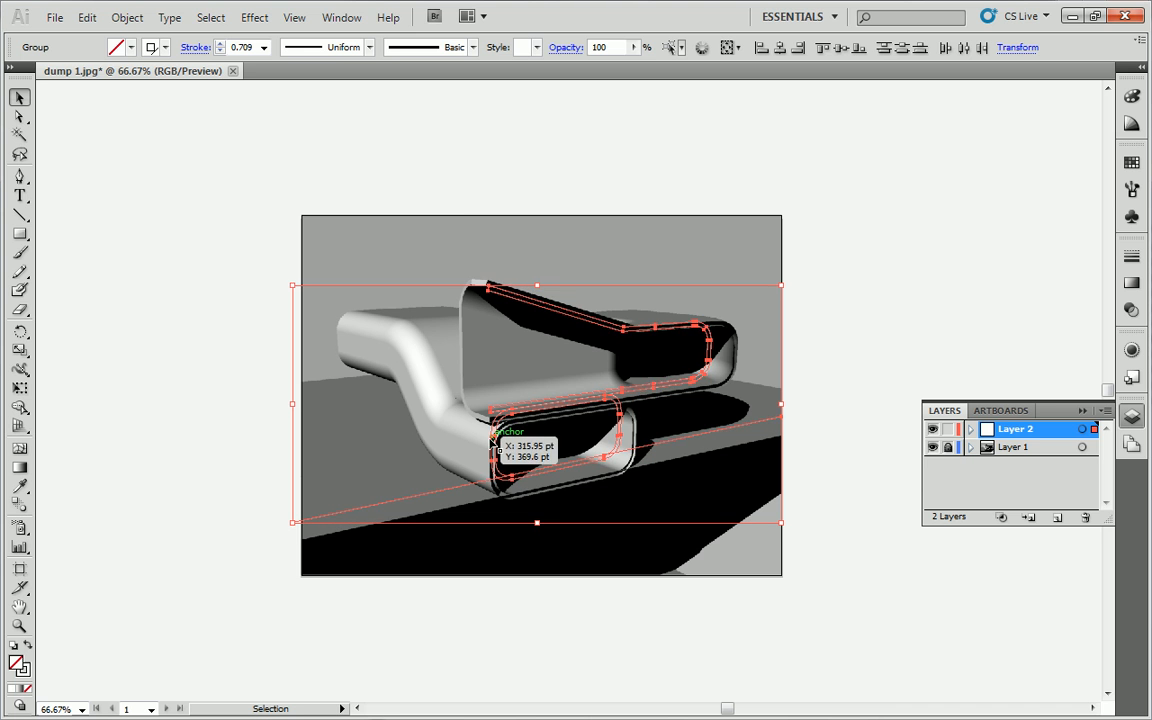
- Scale the linework up further from its upper-right corner and reposition it over both section profiles in the render
{"action": "left_click_drag", "start_coordinate": [781, 285], "coordinate": [851, 256]}
{"action": "left_click_drag", "start_coordinate": [726, 301], "coordinate": [698, 326]}
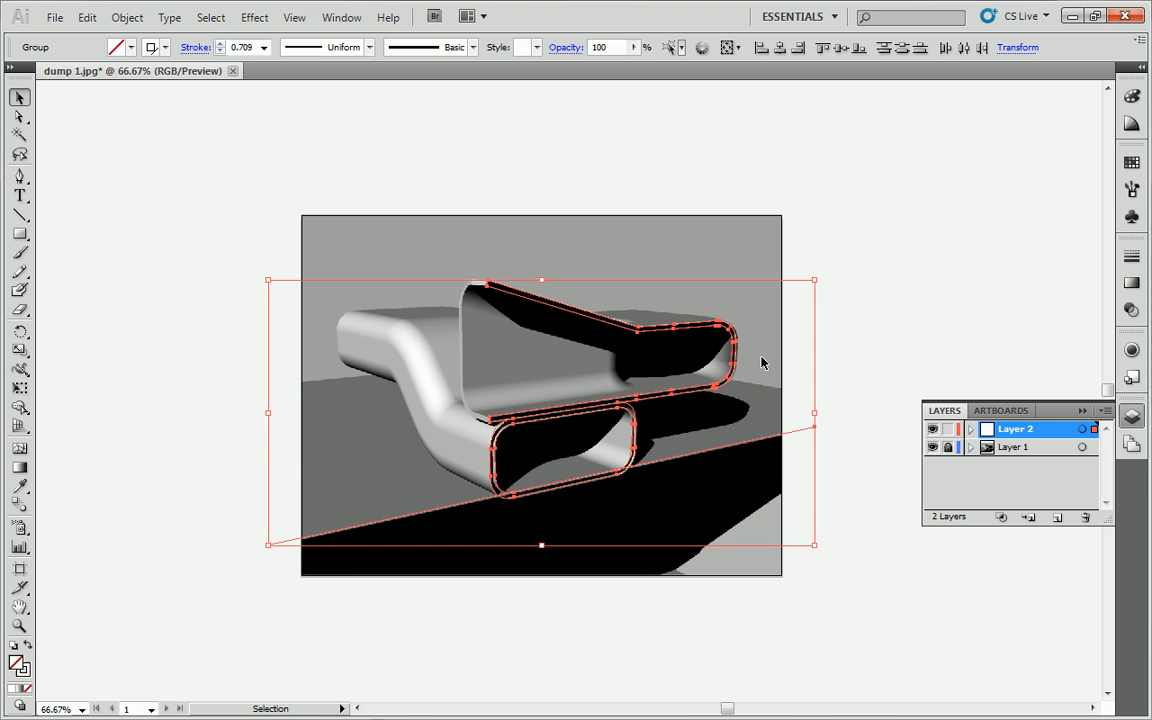
{"action": "left_click_drag", "start_coordinate": [815, 281], "coordinate": [819, 277]}
{"action": "key", "text": "Left"}
{"action": "key", "text": "Down"}
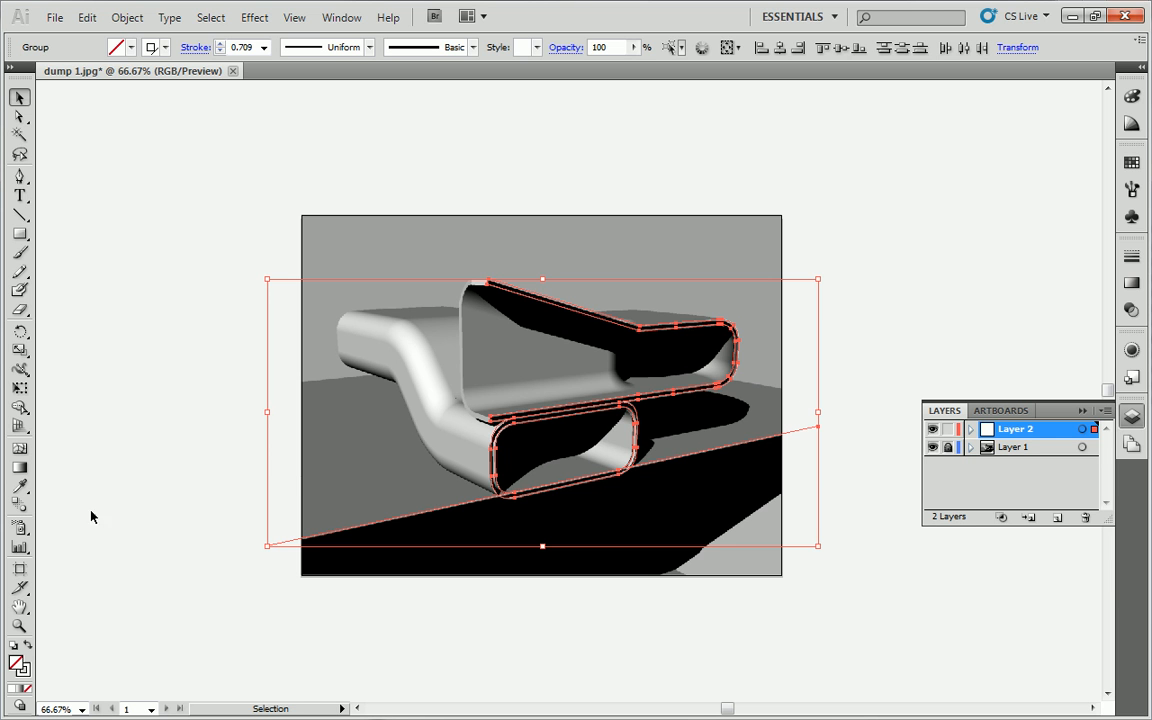
- Fine-tune the linework's scale at close range so its outline follows the black cut edge of the upper profile
{"action": "left_click", "coordinate": [19, 626]}
{"action": "left_click", "coordinate": [712, 337]}
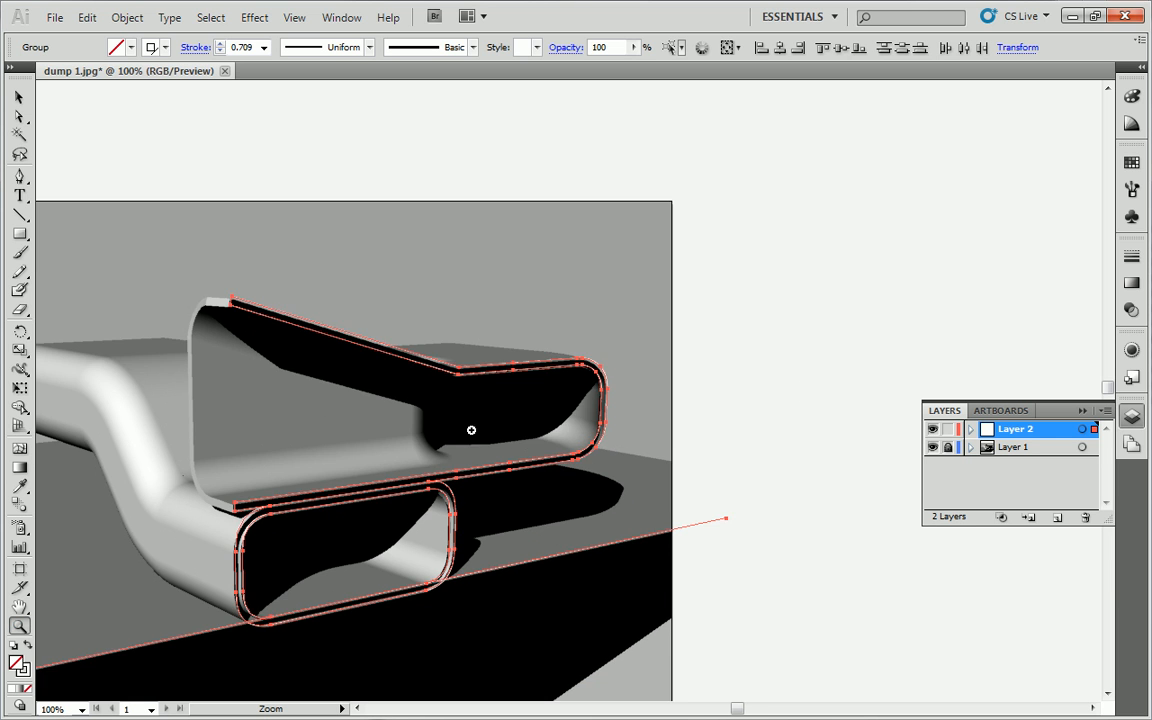
{"action": "left_click", "coordinate": [612, 365]}
{"action": "left_click", "coordinate": [772, 333]}
{"action": "scroll", "coordinate": [674, 327], "scroll_direction": "up", "scroll_amount": 5}
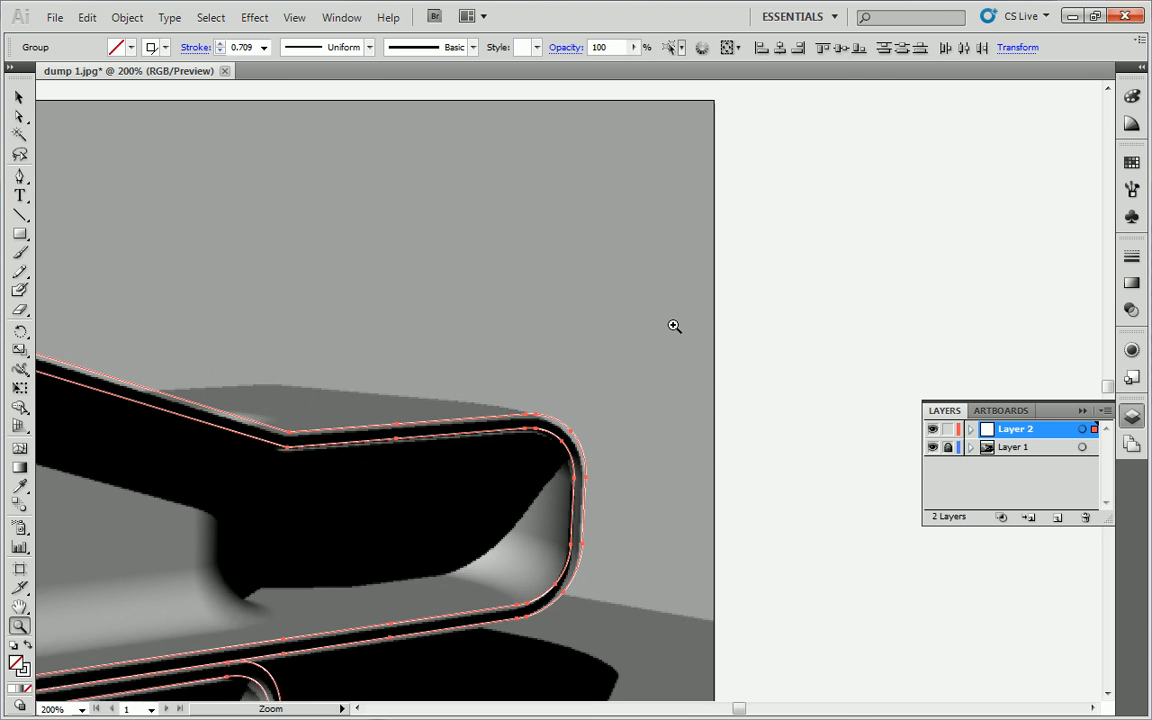
{"action": "left_click", "coordinate": [19, 97]}
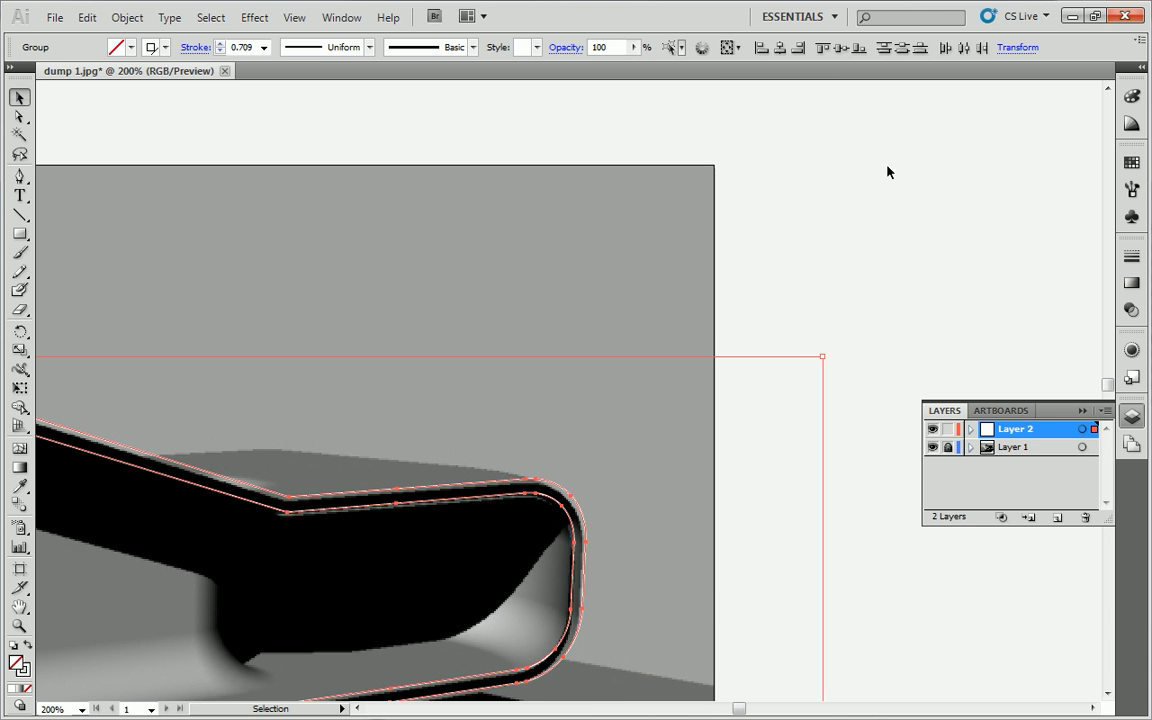
{"action": "left_click_drag", "start_coordinate": [822, 354], "coordinate": [820, 357]}
{"action": "scroll", "coordinate": [722, 481], "scroll_direction": "down", "scroll_amount": 3}
{"action": "left_click_drag", "start_coordinate": [822, 273], "coordinate": [820, 273]}
{"action": "left_click_drag", "start_coordinate": [738, 708], "coordinate": [733, 708]}
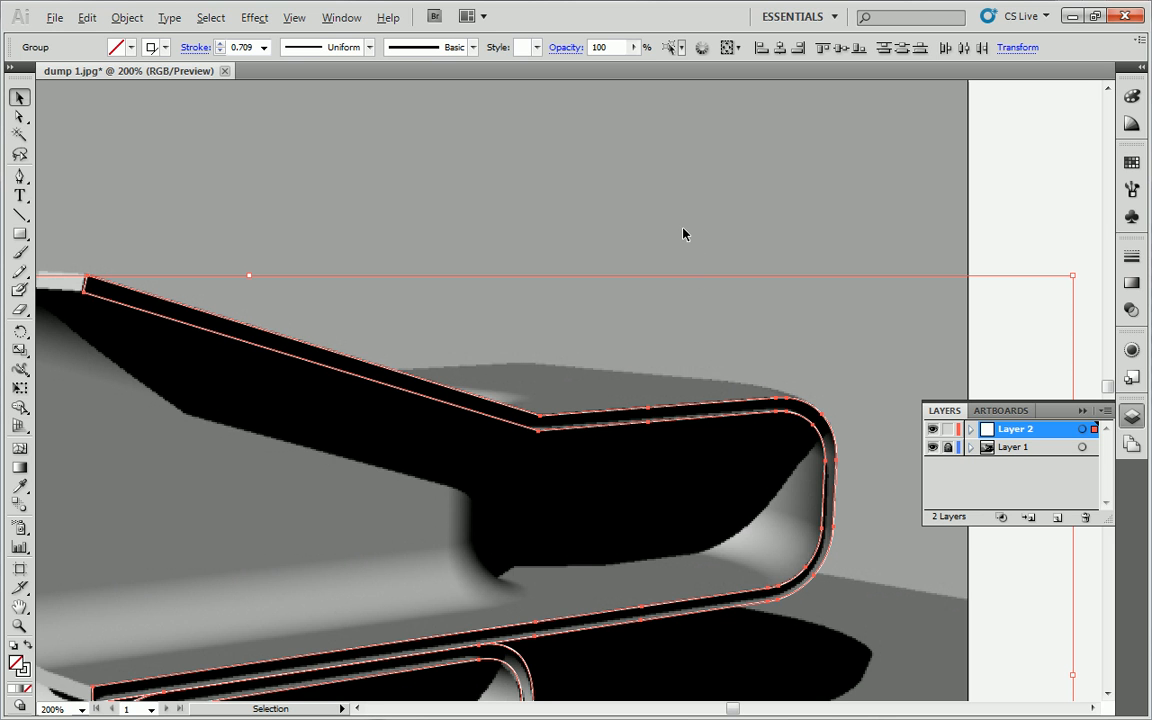
- Inspect the alignment of the linework with the cut edges and ground line across the whole rendered image
{"action": "key", "text": "ctrl+minus"}
{"action": "key", "text": "ctrl+minus"}
{"action": "key", "text": "ctrl+minus"}
{"action": "key", "text": "ctrl+equal"}
{"action": "key", "text": "ctrl+equal"}
{"action": "key", "text": "ctrl+equal"}
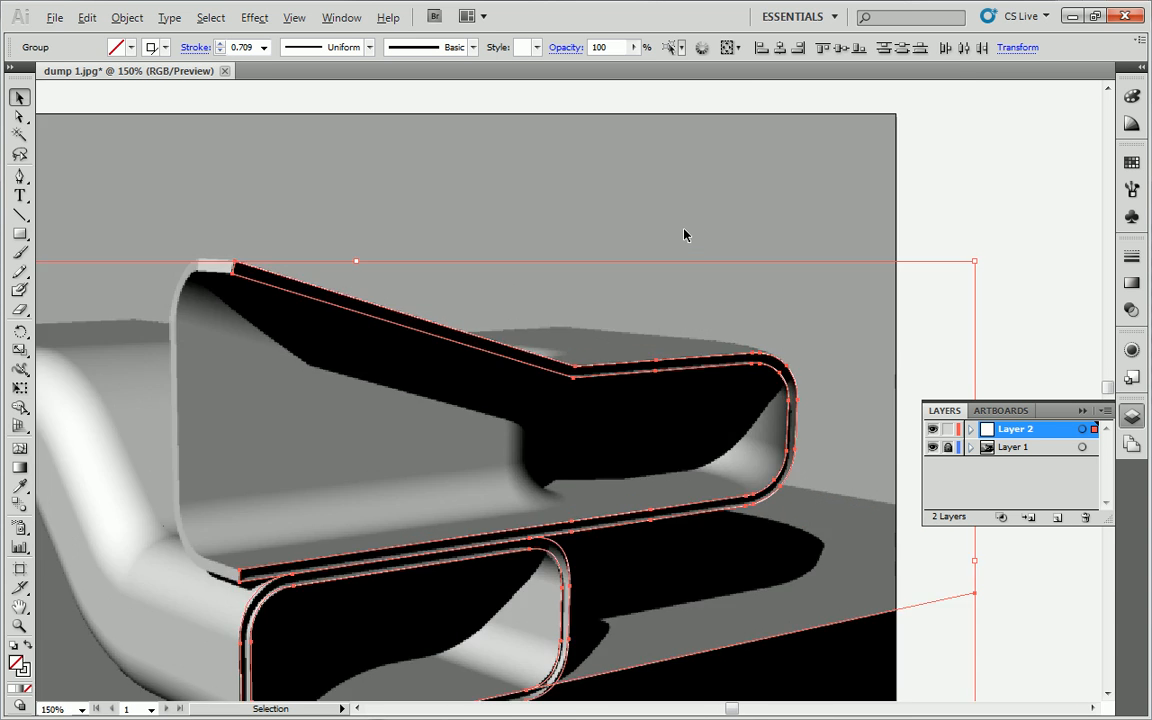
{"action": "key", "text": "ctrl+minus"}
{"action": "key", "text": "a"}
{"action": "scroll", "coordinate": [688, 251], "scroll_direction": "left", "scroll_amount": 3}
{"action": "scroll", "coordinate": [688, 251], "scroll_direction": "right", "scroll_amount": 4}
{"action": "scroll", "coordinate": [688, 250], "scroll_direction": "left", "scroll_amount": 3}
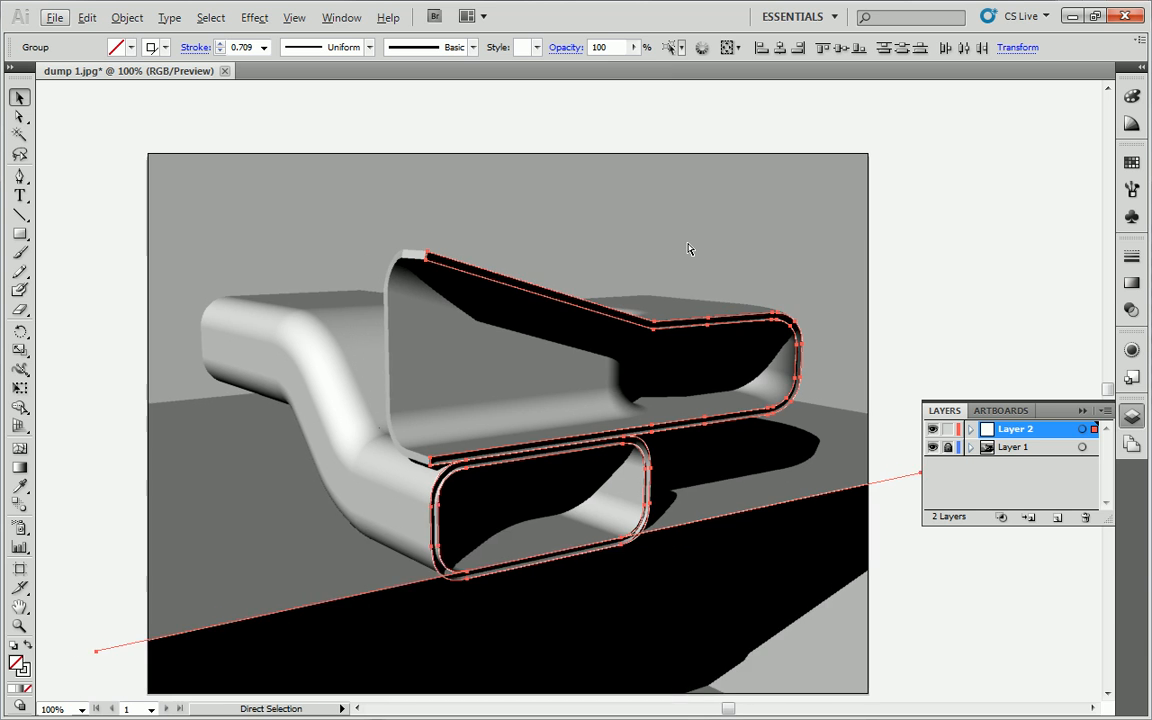
{"action": "scroll", "coordinate": [688, 250], "scroll_direction": "right", "scroll_amount": 4}
{"action": "scroll", "coordinate": [688, 250], "scroll_direction": "down", "scroll_amount": 2}
{"action": "key", "text": "v"}
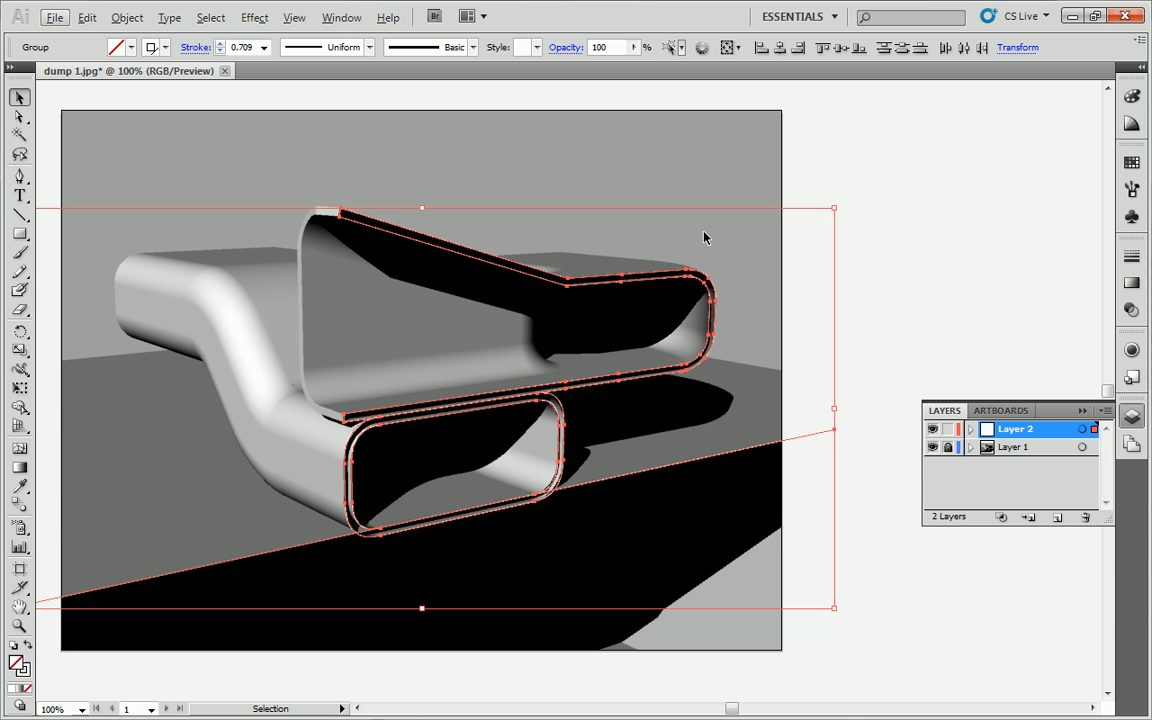
{"action": "scroll", "coordinate": [705, 240], "scroll_direction": "down", "scroll_amount": 3}
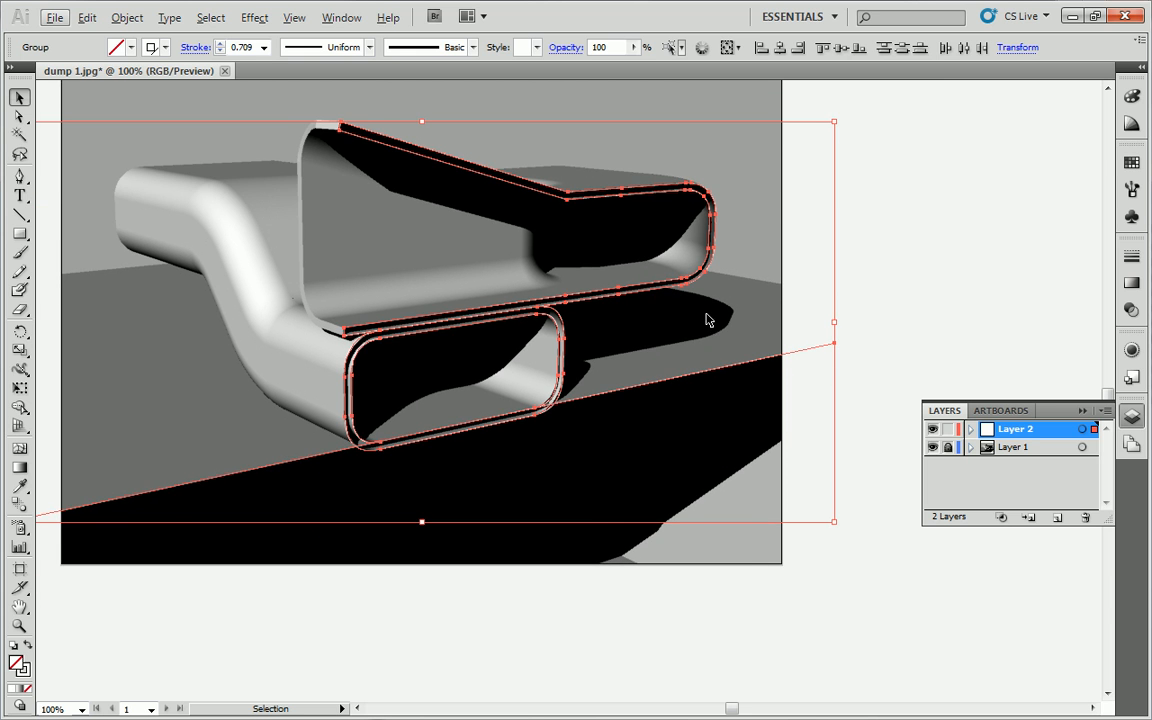
{"action": "scroll", "coordinate": [724, 710], "scroll_direction": "left", "scroll_amount": 4}
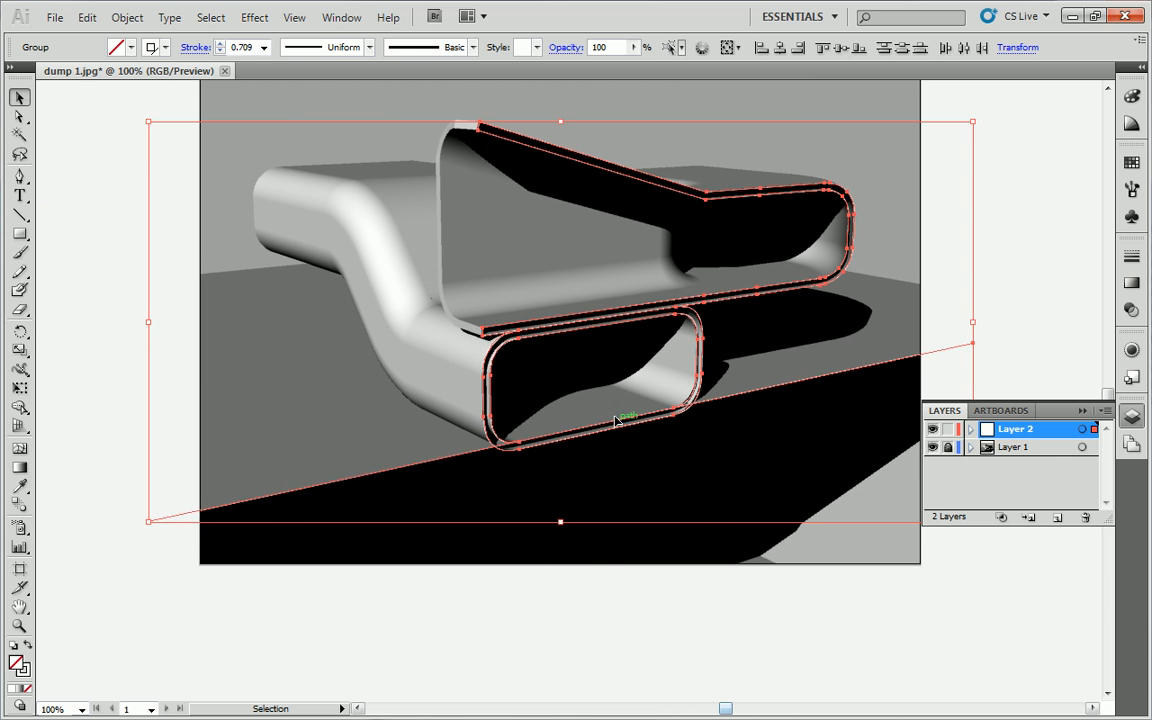
{"action": "scroll", "coordinate": [625, 450], "scroll_direction": "up", "scroll_amount": 3}
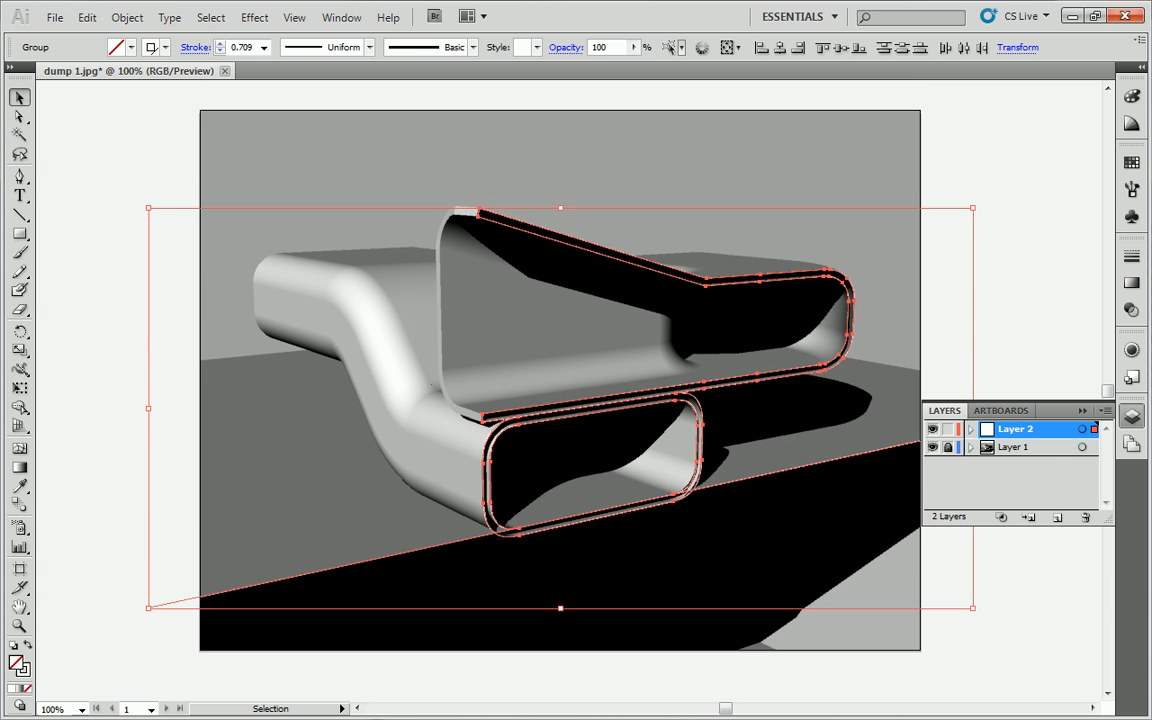